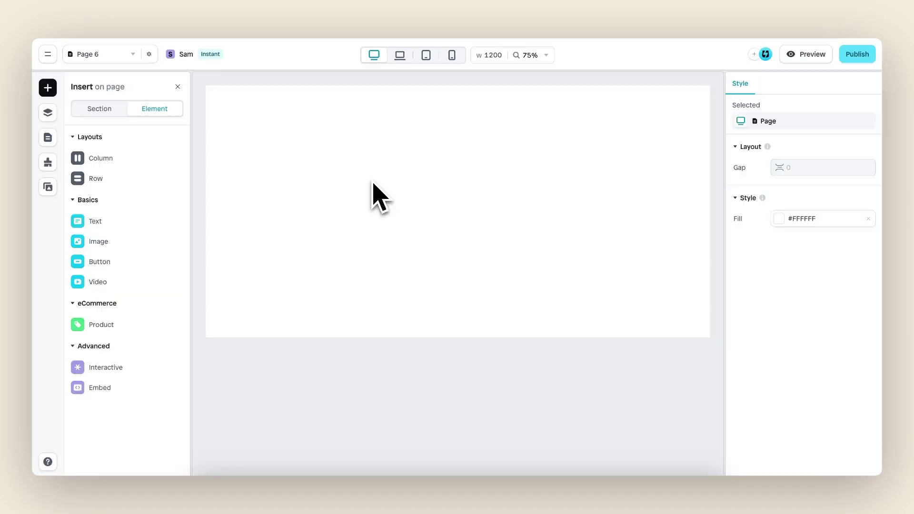
- Insert a two-row layout on the blank page and remove the gap between its rows
mouse_move(188, 181)
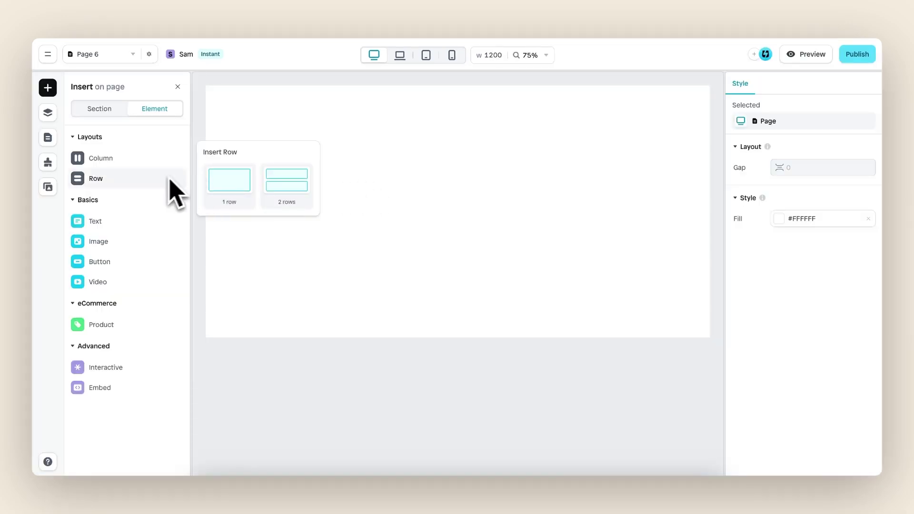
left_click_drag(285, 181, 449, 187)
scroll(809, 309, "down", 5)
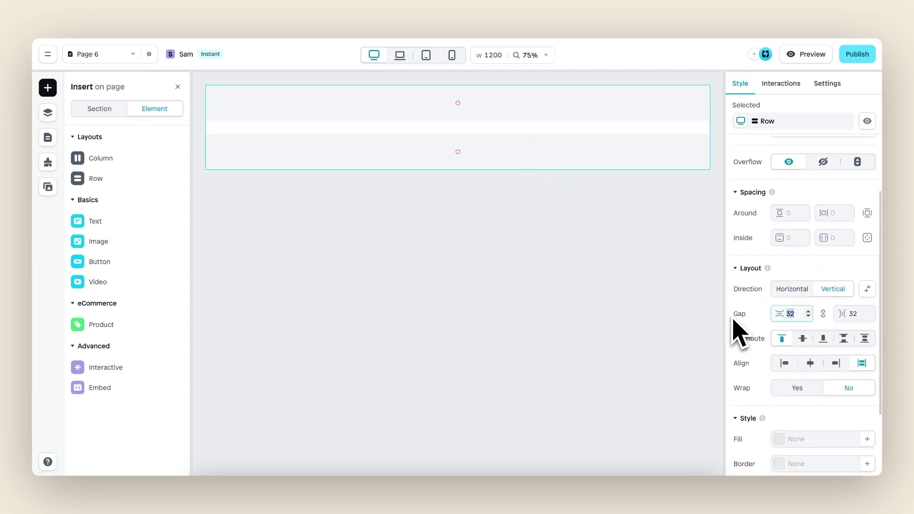
key("BackSpace")
- Set the outer row's height to 100 VH, using View as the sizing mode
scroll(738, 224, "up", 3)
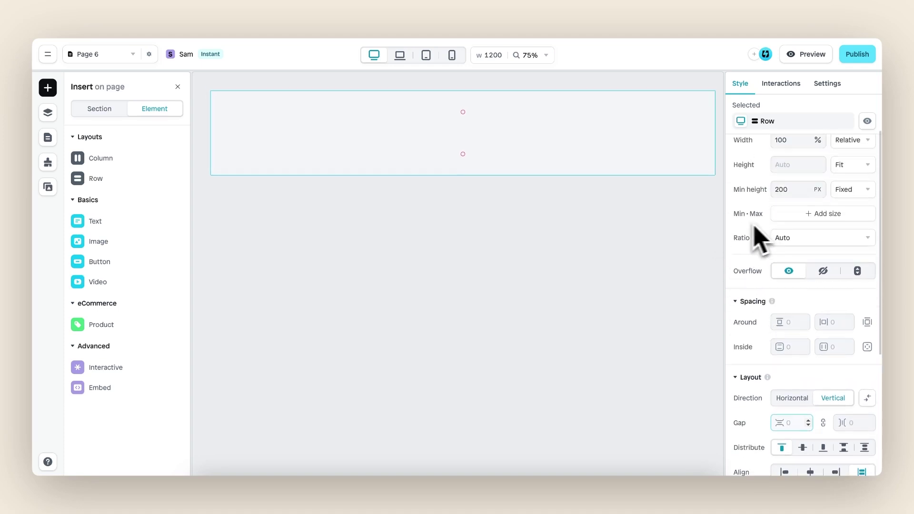
scroll(765, 278, "up", 2)
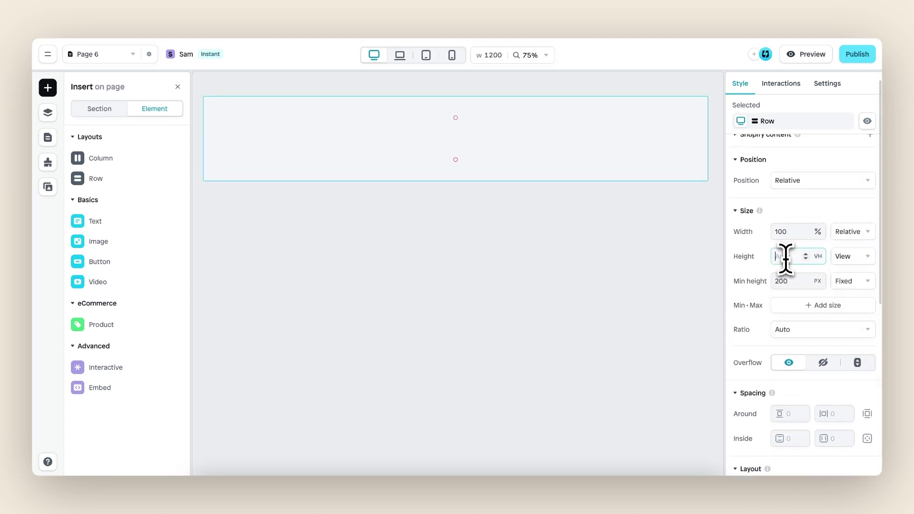
left_click(785, 257)
type("100")
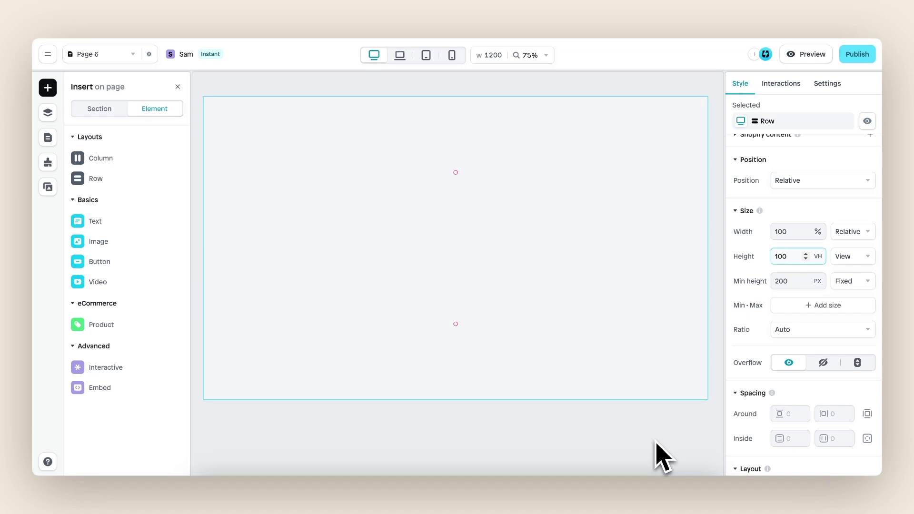
- Give the upper column a video fill using the copied Shopify CDN .mp4 link
left_click(645, 241)
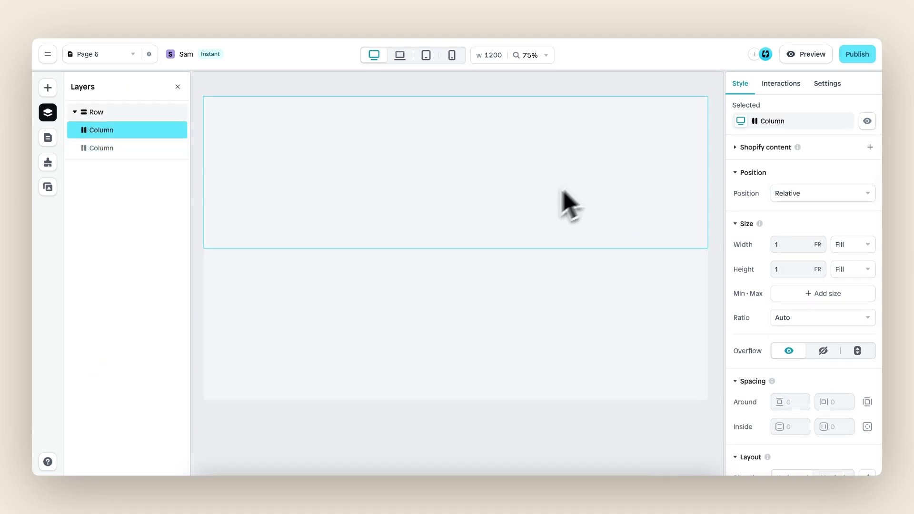
scroll(783, 310, "down", 6)
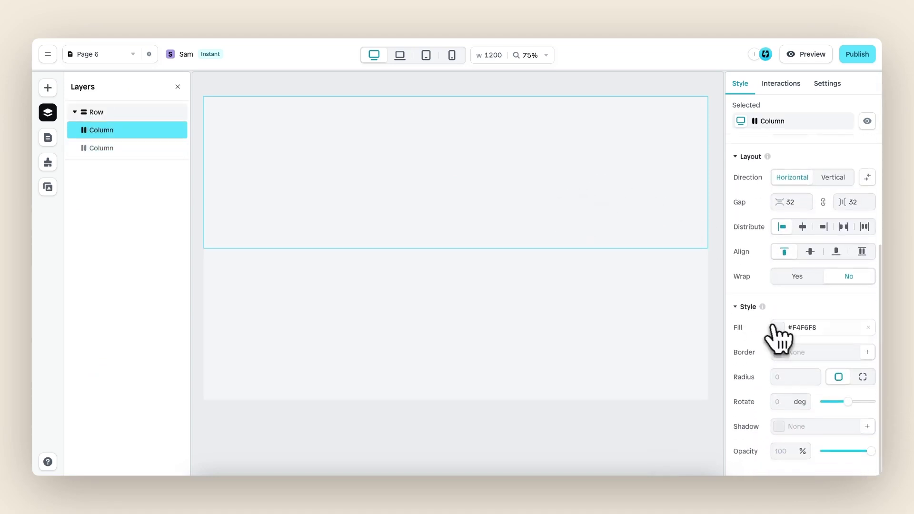
left_click(782, 328)
left_click(704, 246)
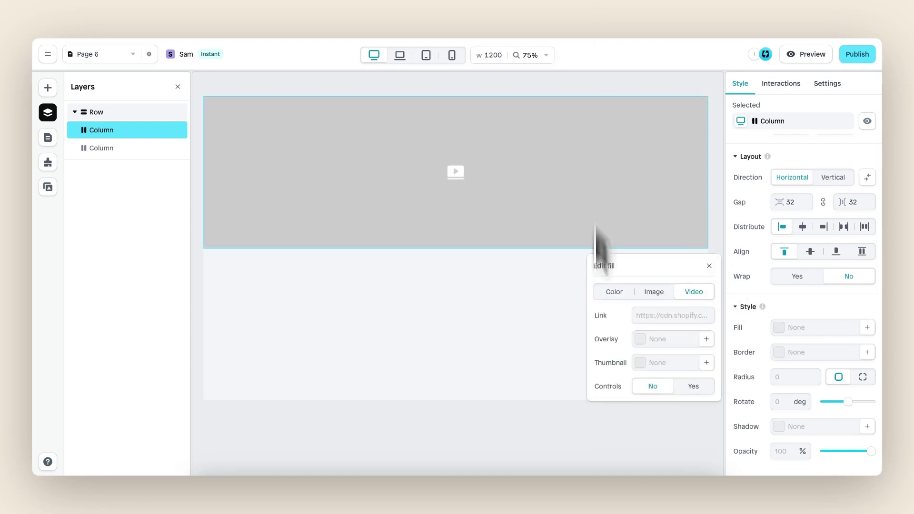
left_click(664, 315)
key("ctrl+v")
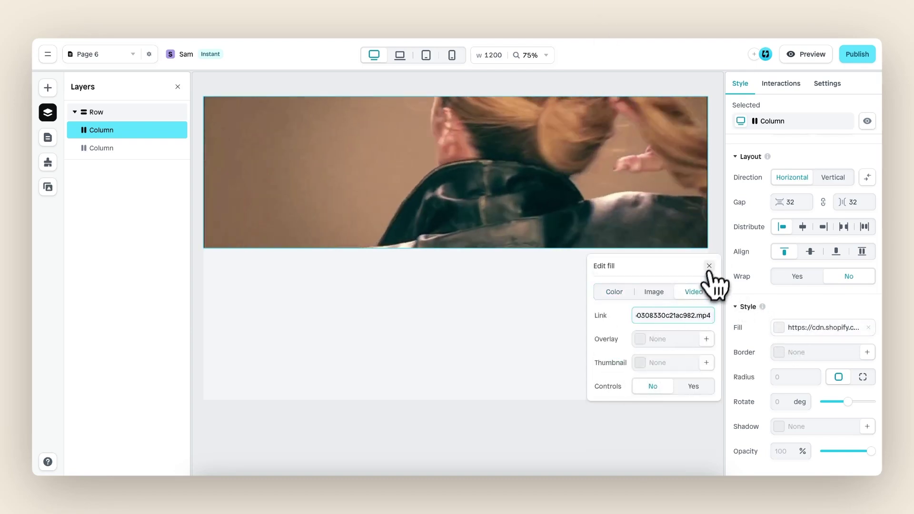
left_click(708, 265)
- Set the upper video column's height to 2 FR
left_click(552, 169)
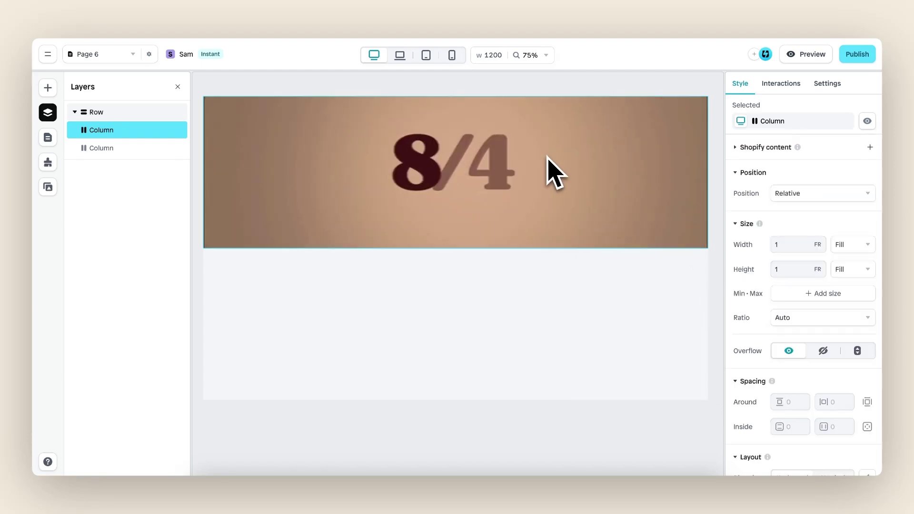
left_click(783, 272)
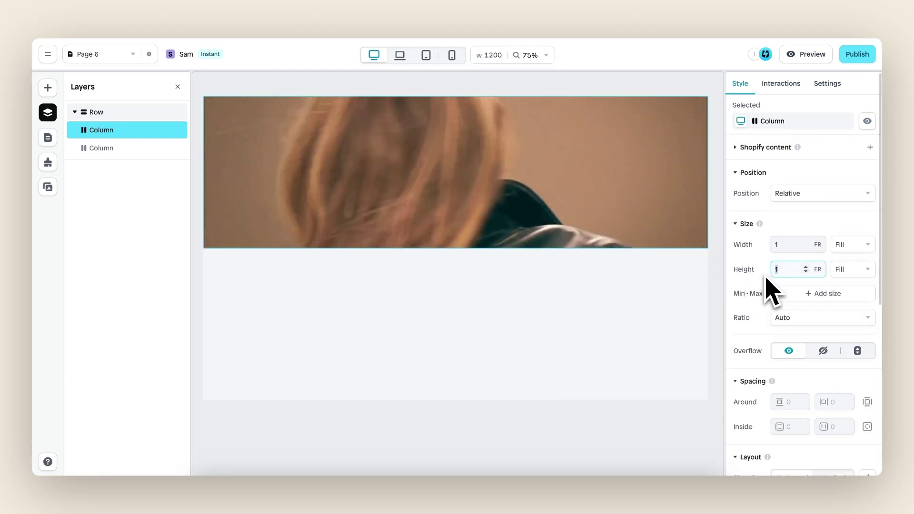
type("2")
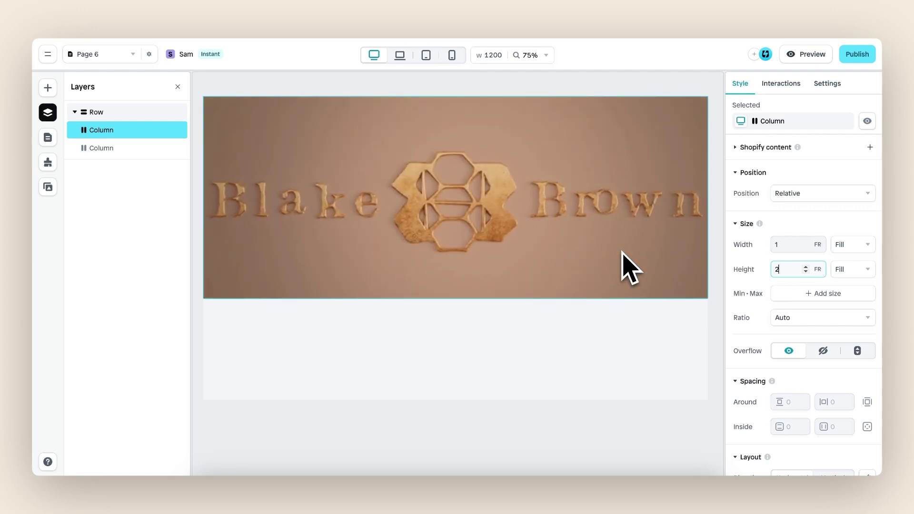
left_click(606, 354)
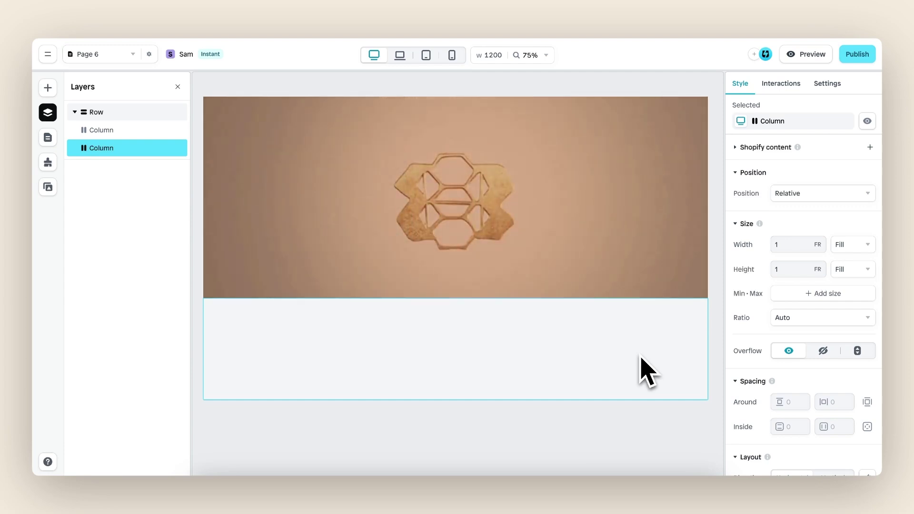
- Place the "logo blake brown" image from the assets into the upper video column
left_click(600, 240)
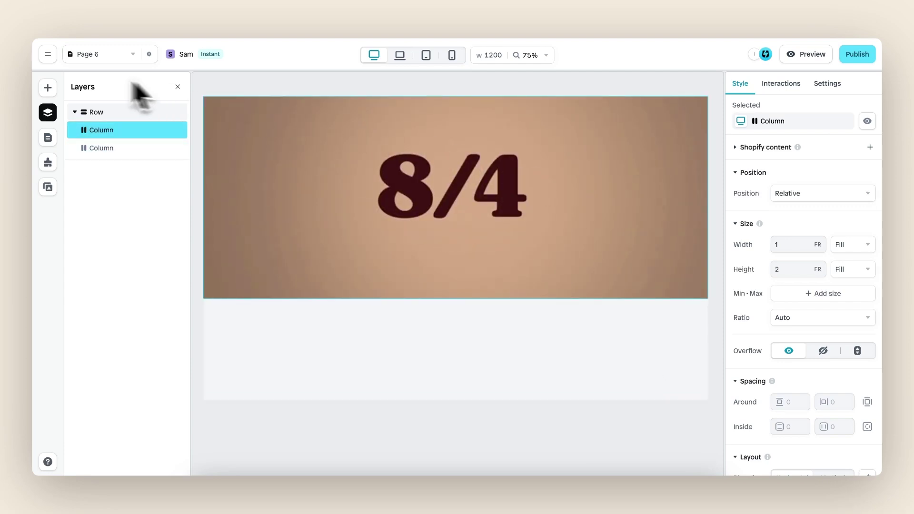
left_click(48, 87)
left_click(47, 186)
left_click_drag(124, 186, 484, 198)
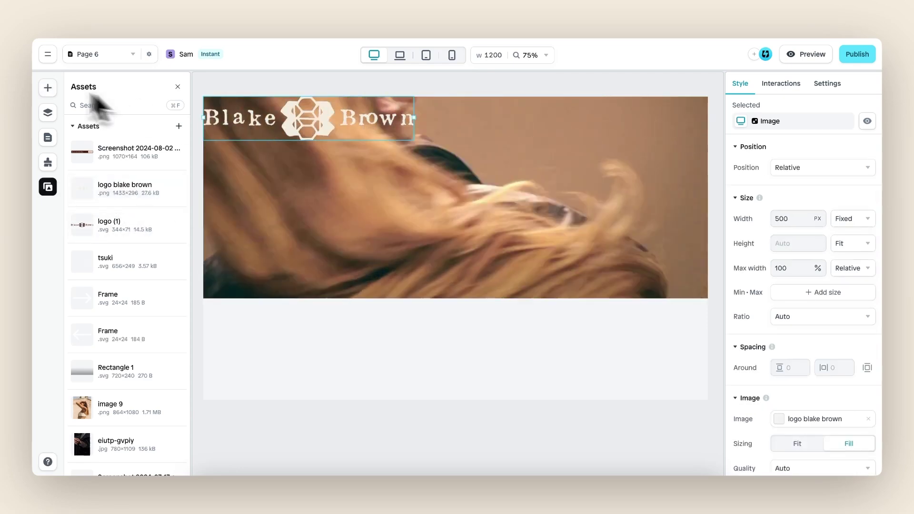
left_click(47, 88)
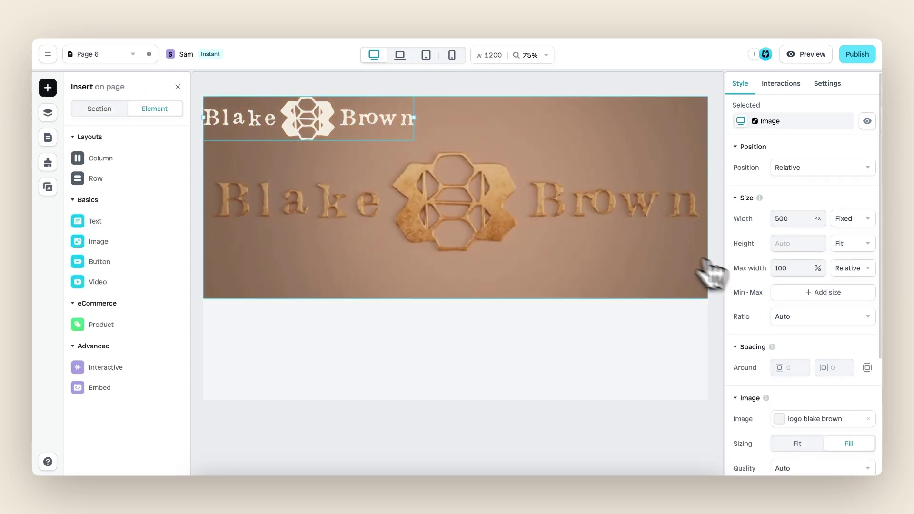
scroll(789, 316, "down", 4)
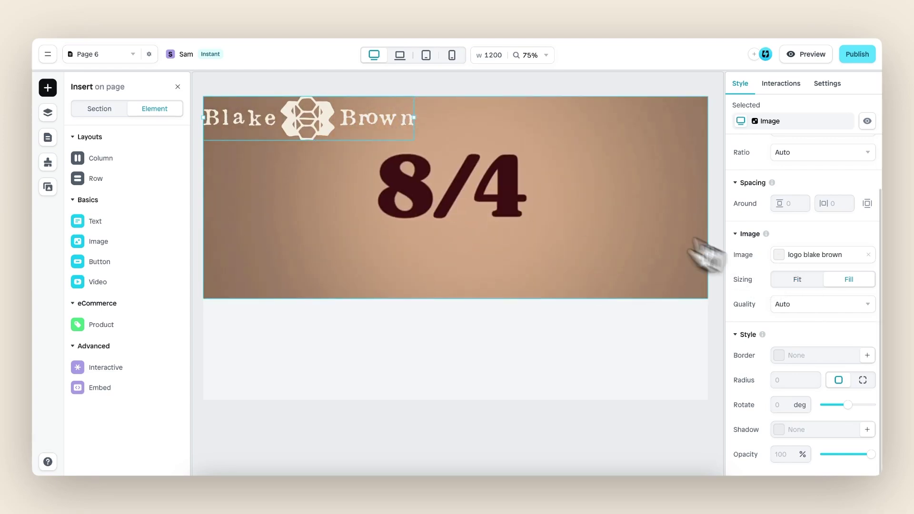
scroll(815, 245, "up", 4)
- Set the video column's vertical and horizontal inside spacing to 40 and distribute its content to the center
left_click(647, 215)
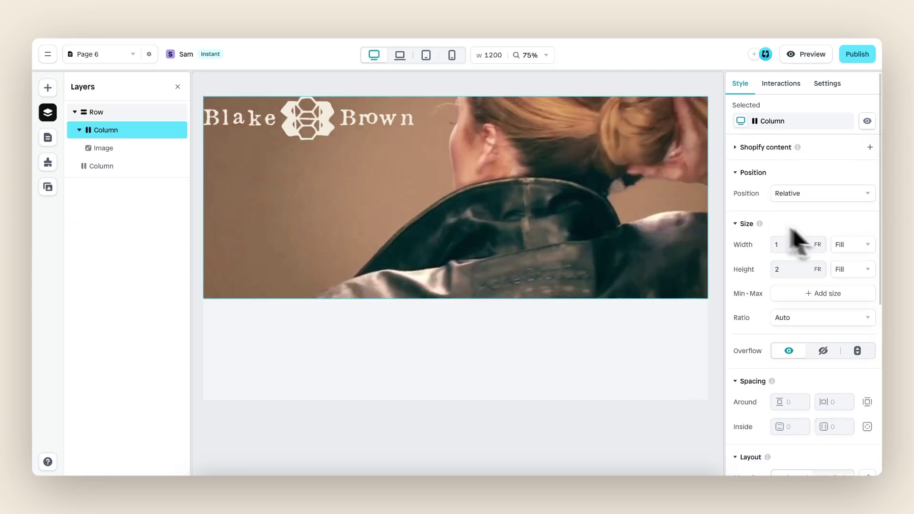
scroll(818, 276, "down", 3)
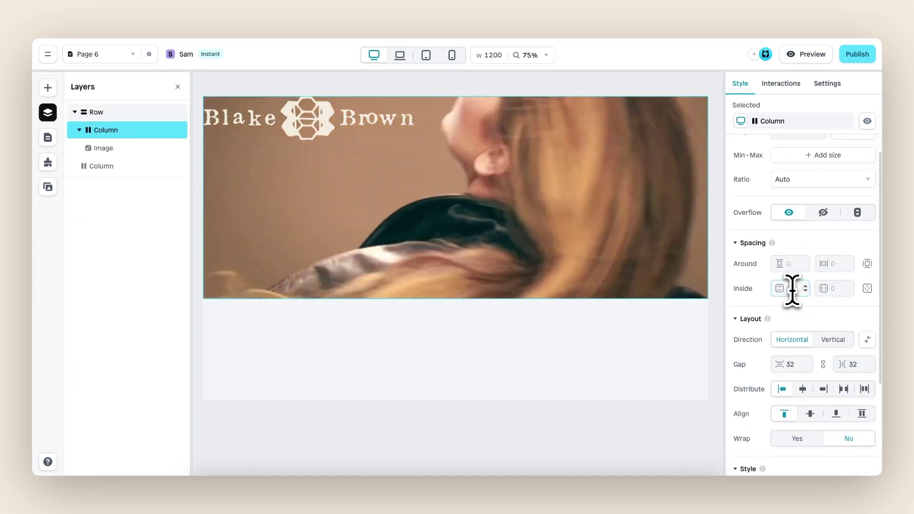
type("40")
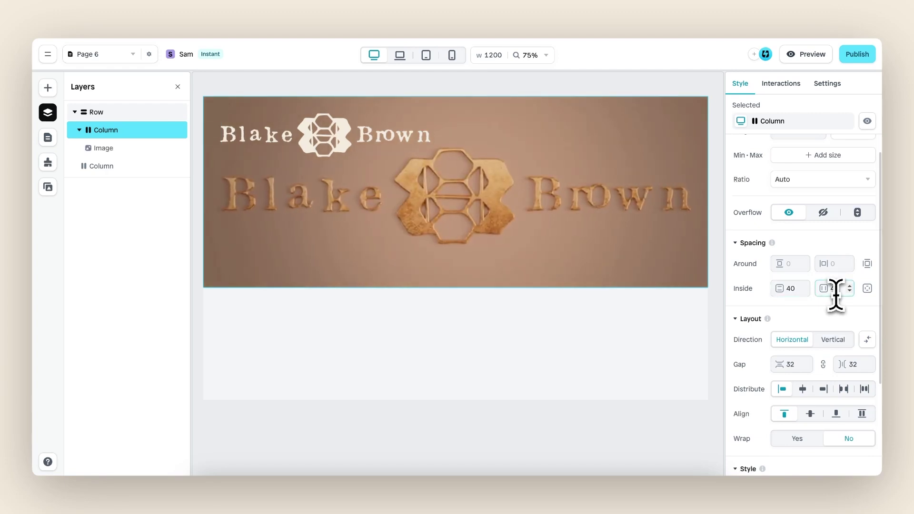
scroll(845, 351, "down", 3)
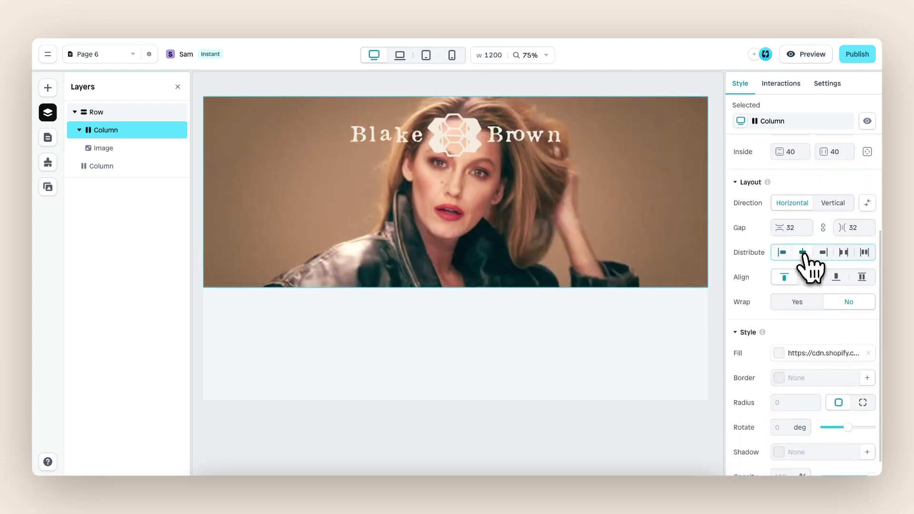
- Set the logo image's width to 300 px
left_click(497, 157)
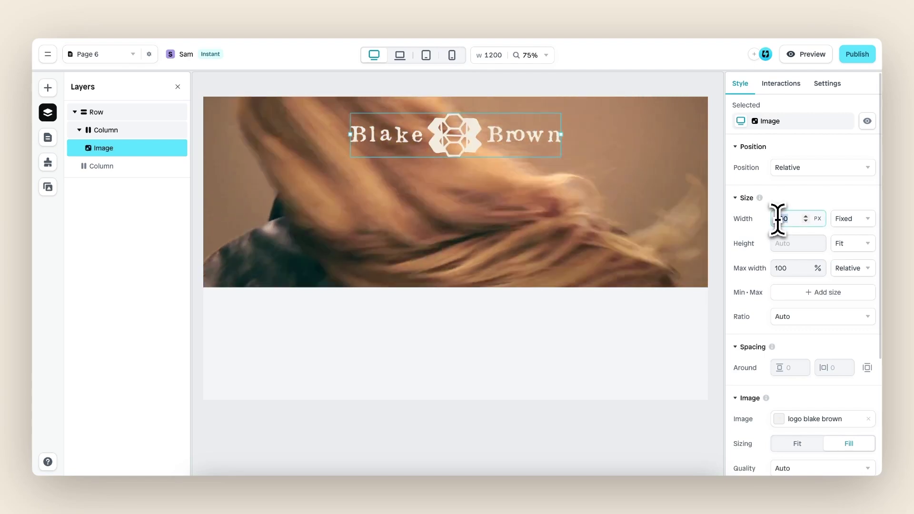
double_click(778, 218)
type("300")
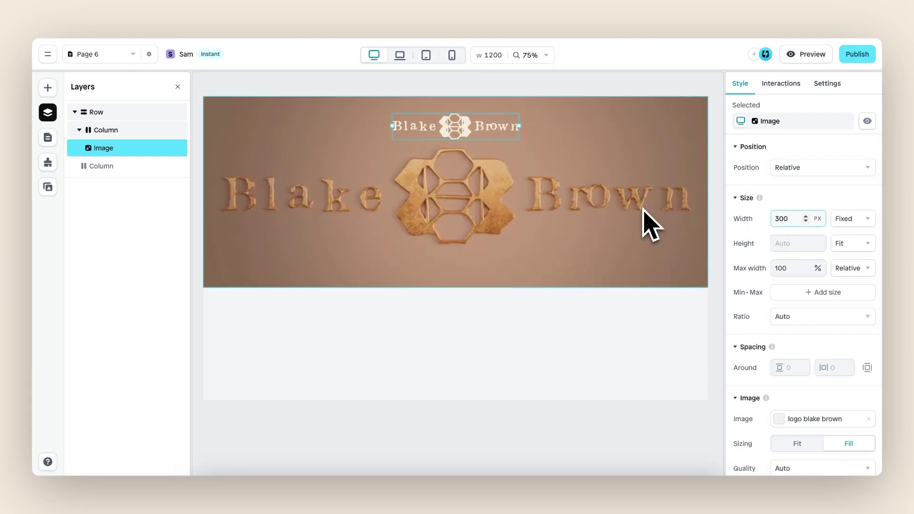
left_click(644, 209)
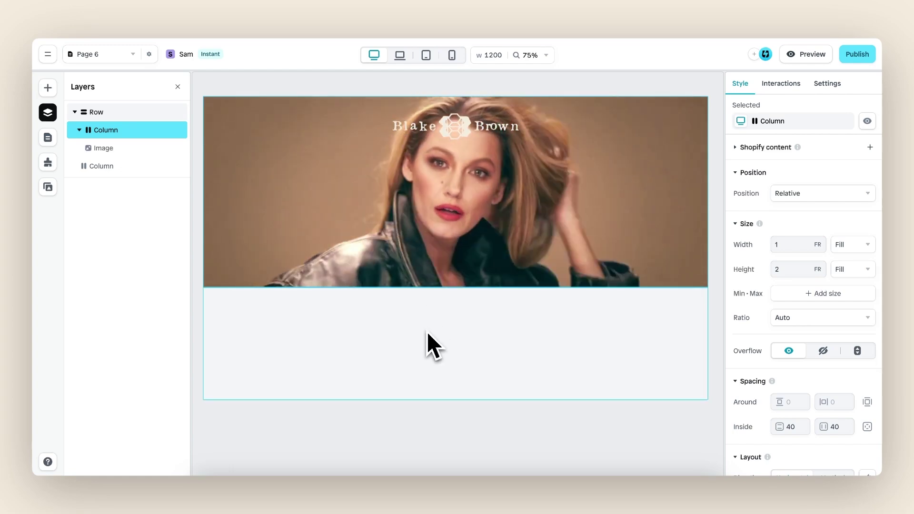
- Fill the lower column with the saved color style "Blake"
left_click(436, 344)
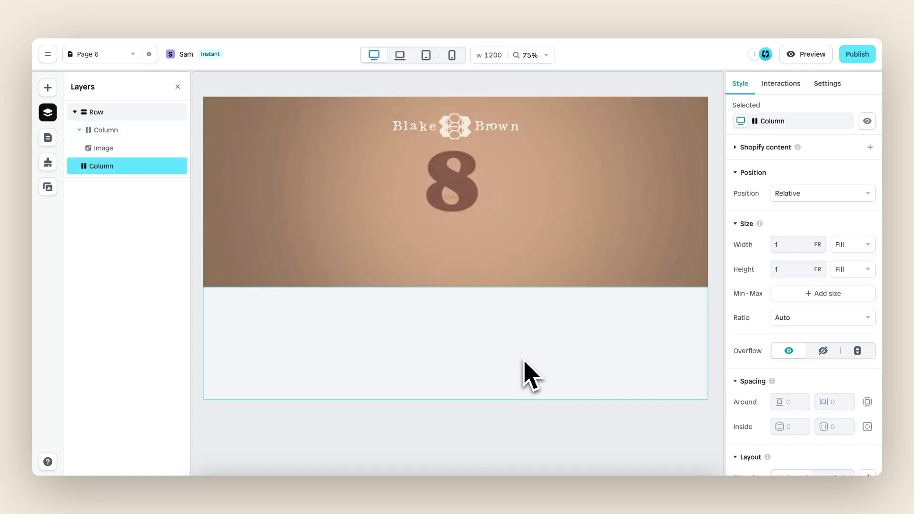
scroll(781, 347, "down", 6)
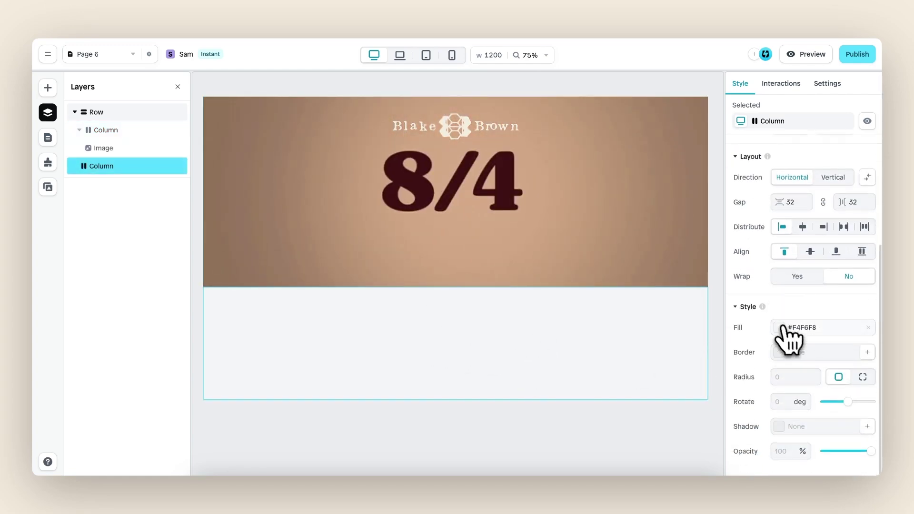
left_click(783, 332)
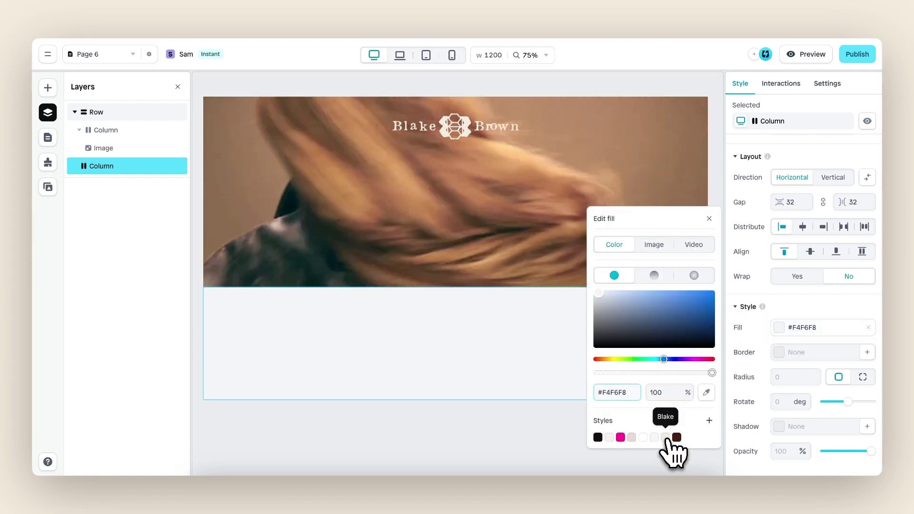
left_click(665, 437)
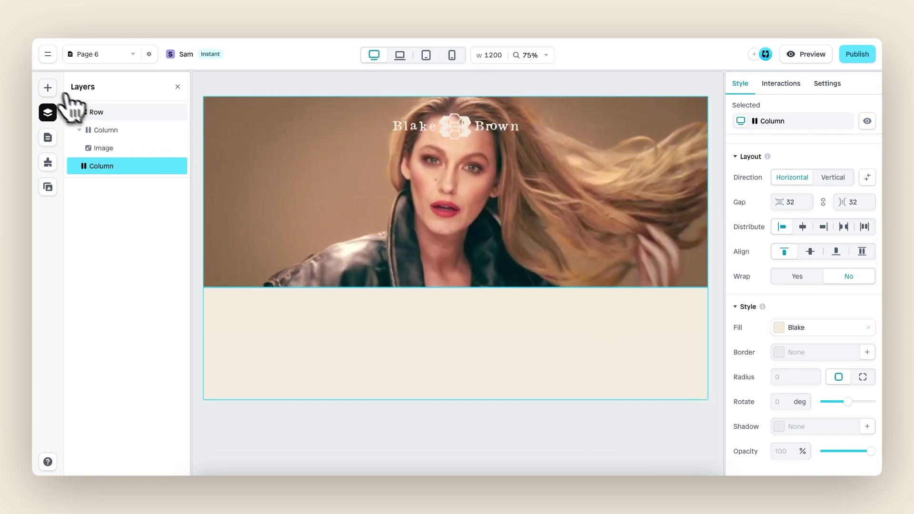
- Insert a two-column layout into the beige lower column and set its height to Fill
left_click(48, 87)
mouse_move(142, 158)
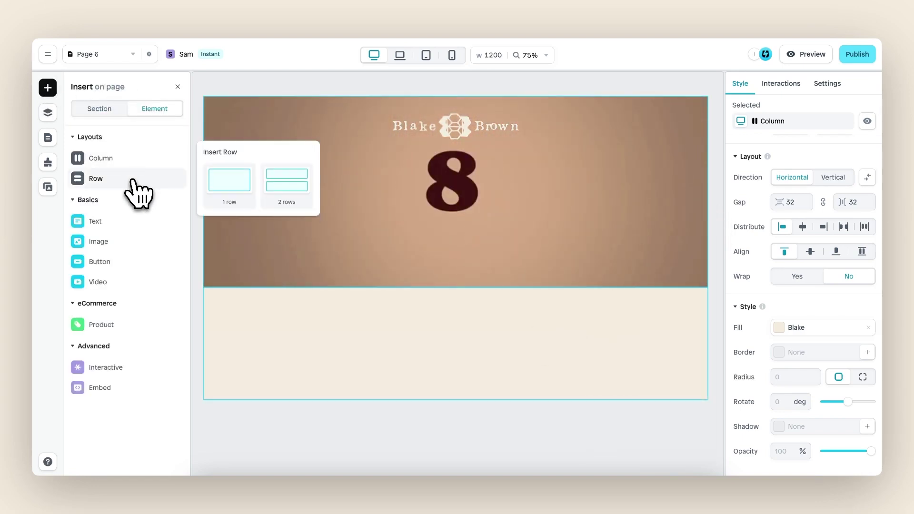
left_click_drag(282, 143, 354, 360)
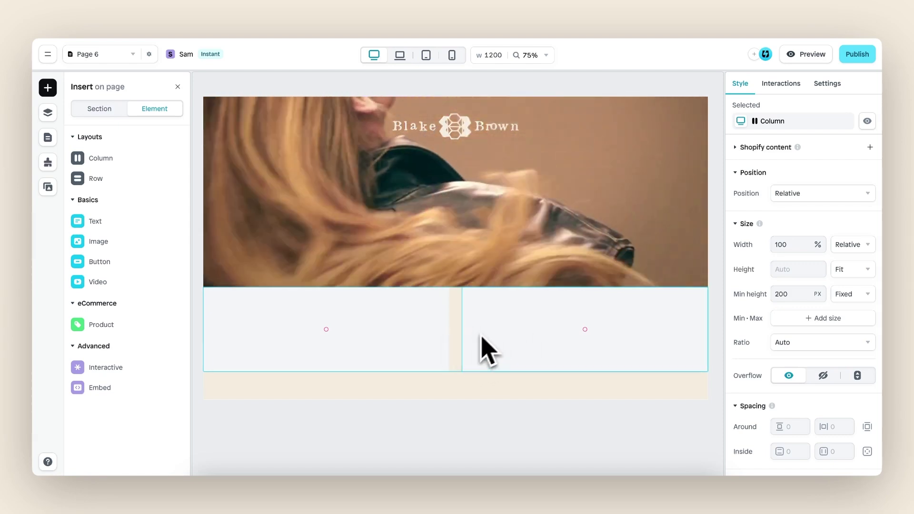
left_click(851, 269)
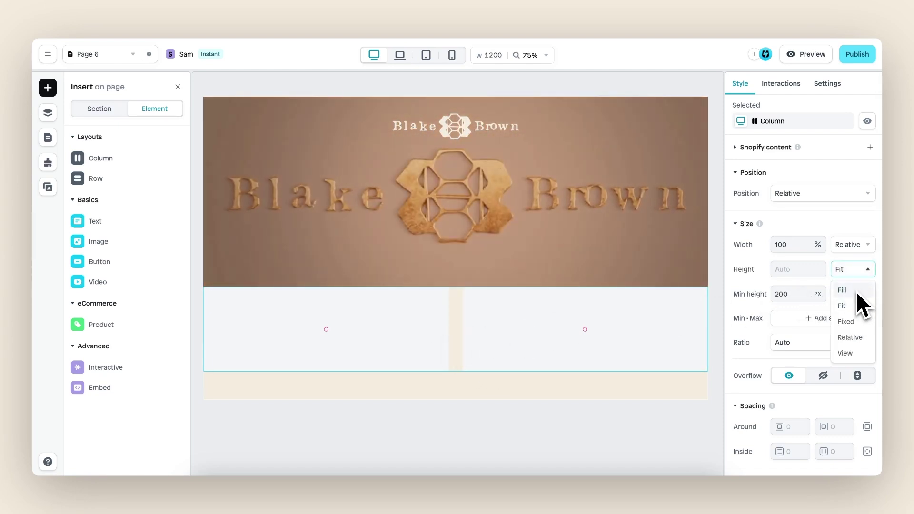
left_click(857, 292)
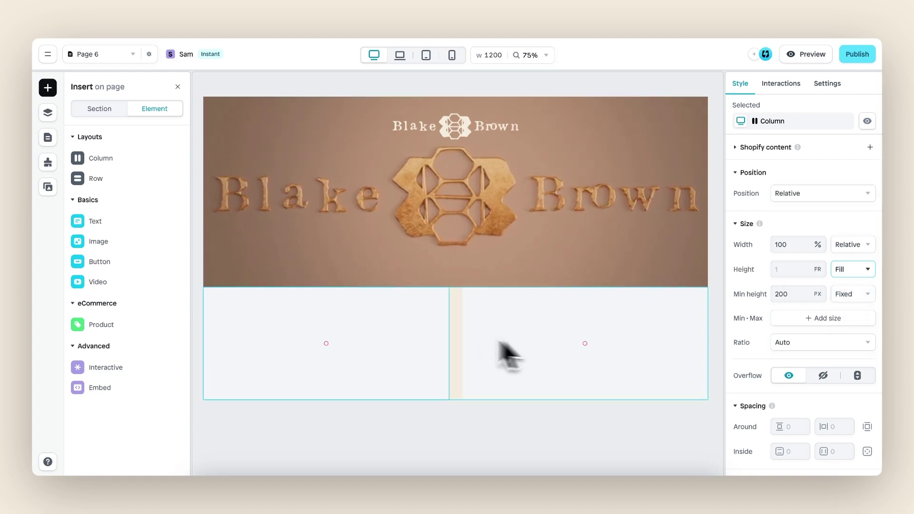
- Add an H3 heading text element to the left half of the two-column layout
left_click(395, 348)
left_click(47, 88)
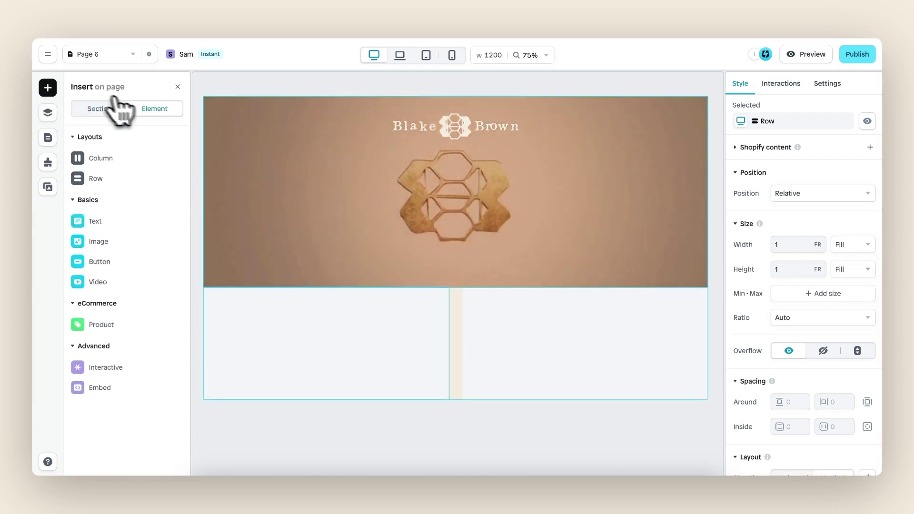
mouse_move(130, 222)
left_click_drag(231, 194, 314, 333)
- Set the inside spacing of the row holding the heading to 40 both vertically and horizontally
left_click(393, 357)
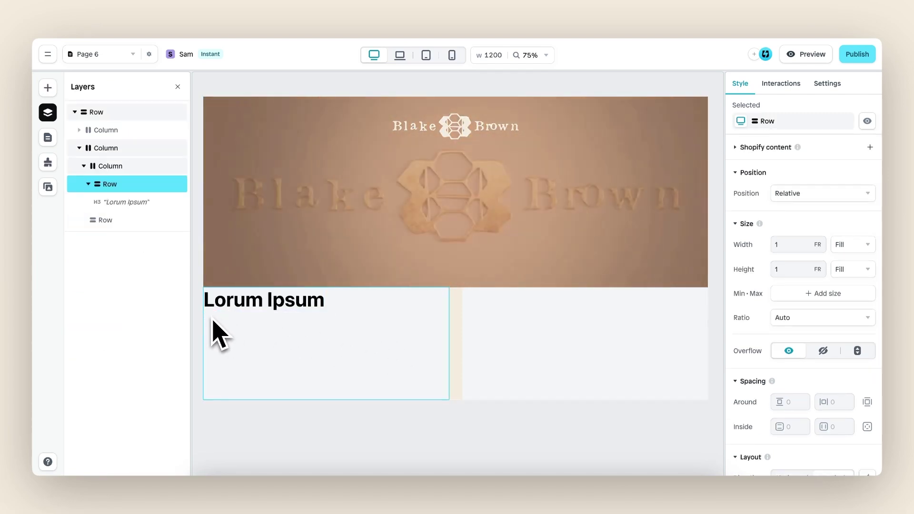
scroll(790, 309, "down", 2)
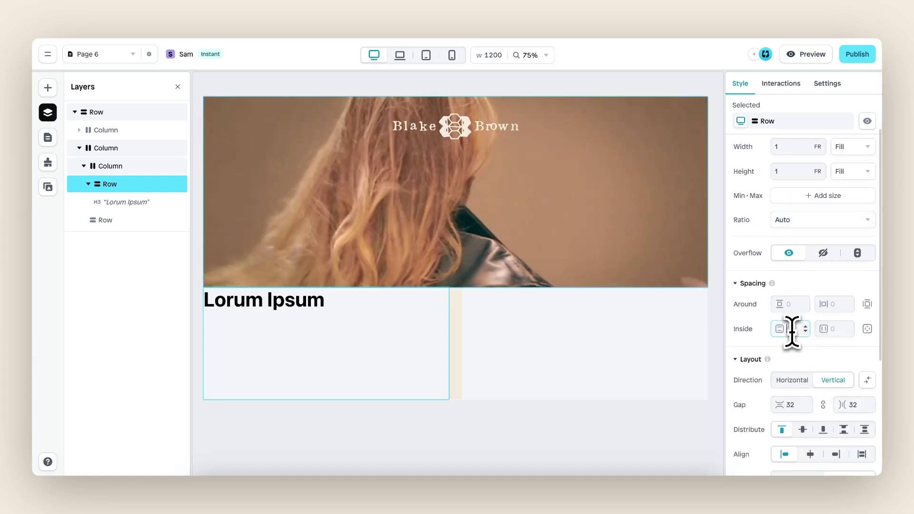
type("40")
left_click(833, 328)
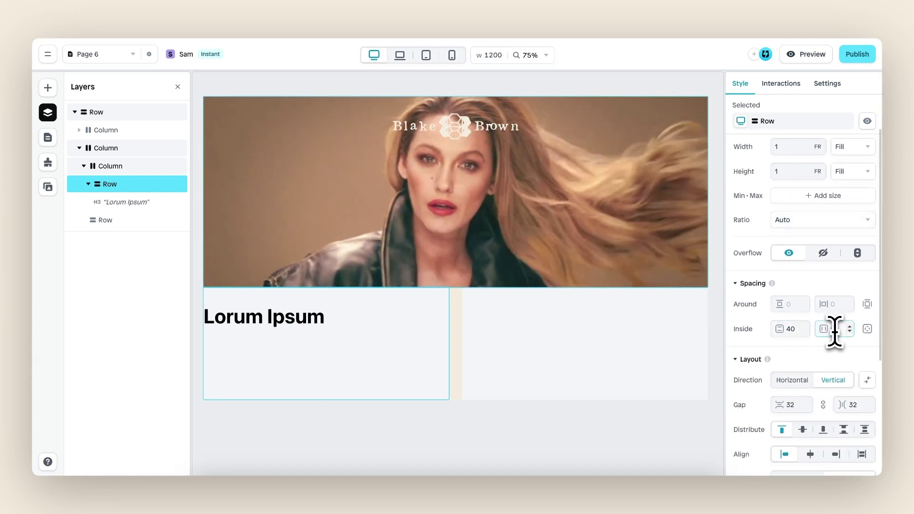
type("40")
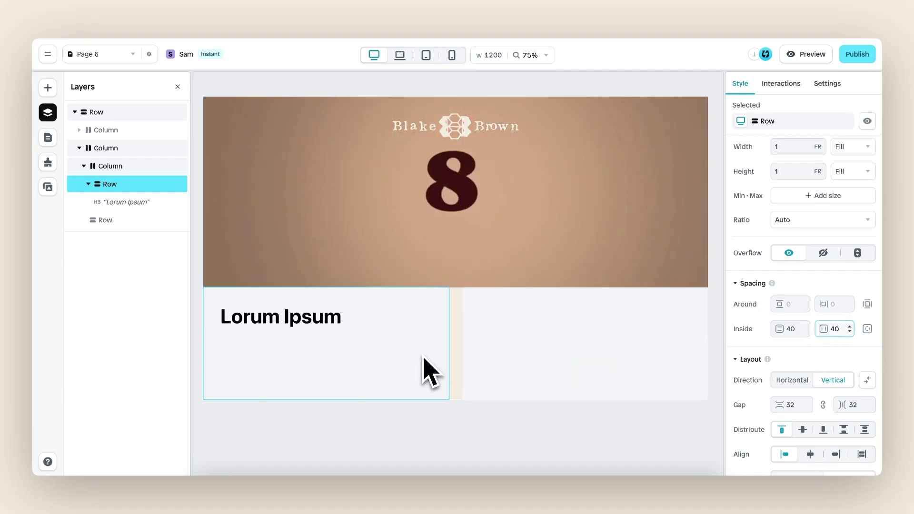
- Replace the placeholder heading text with "Something new is coming."
left_click(304, 320)
double_click(305, 320)
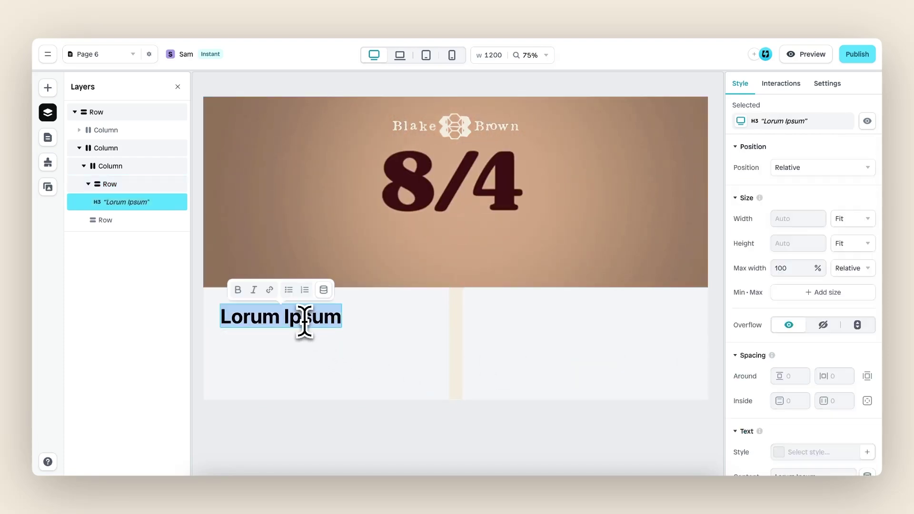
type("Someth")
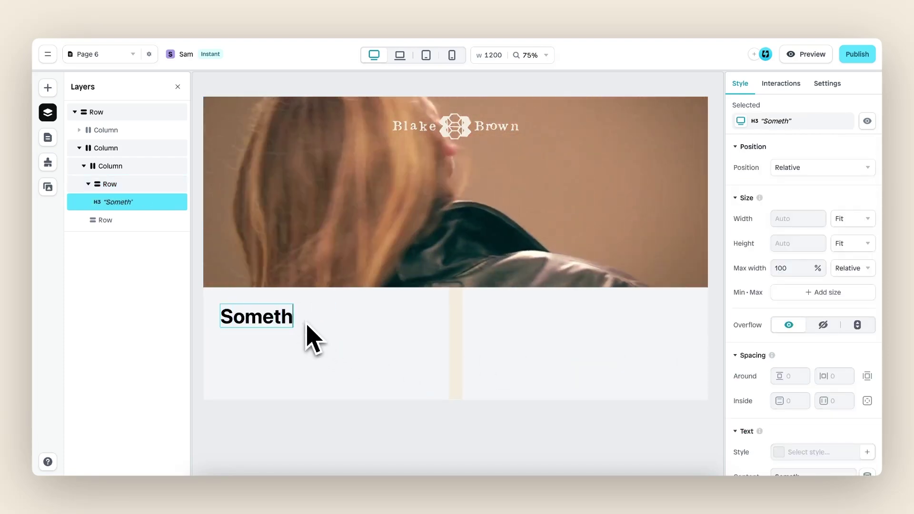
type("ing new is coming.")
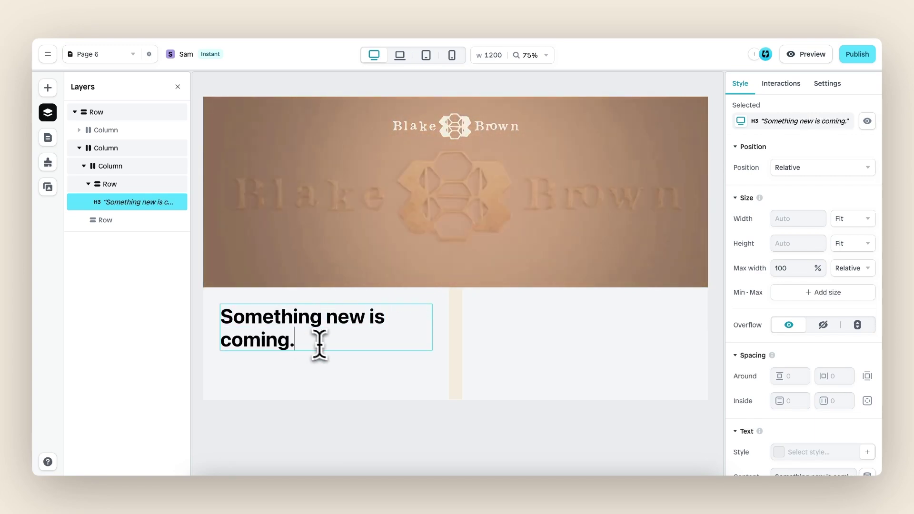
- Apply the saved color style "Brown" to the "Something new is coming." heading
left_click_drag(319, 343, 198, 310)
scroll(809, 367, "down", 5)
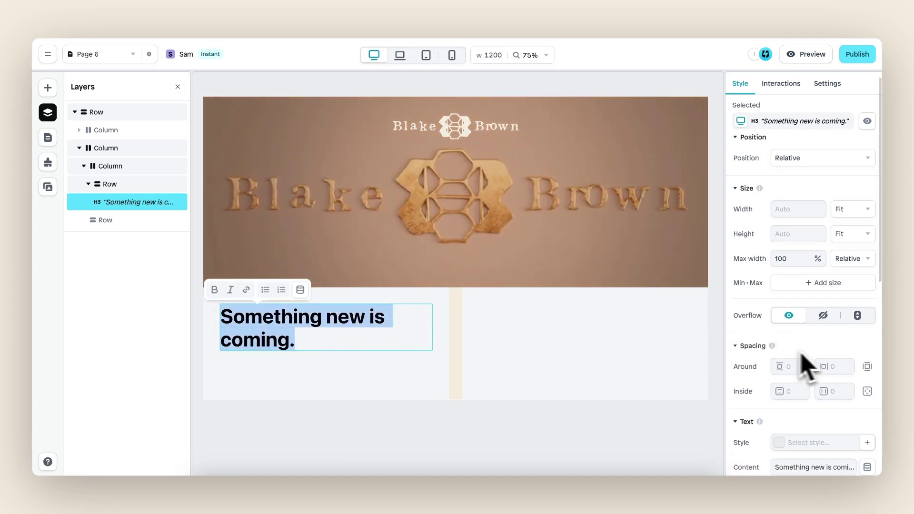
left_click(779, 264)
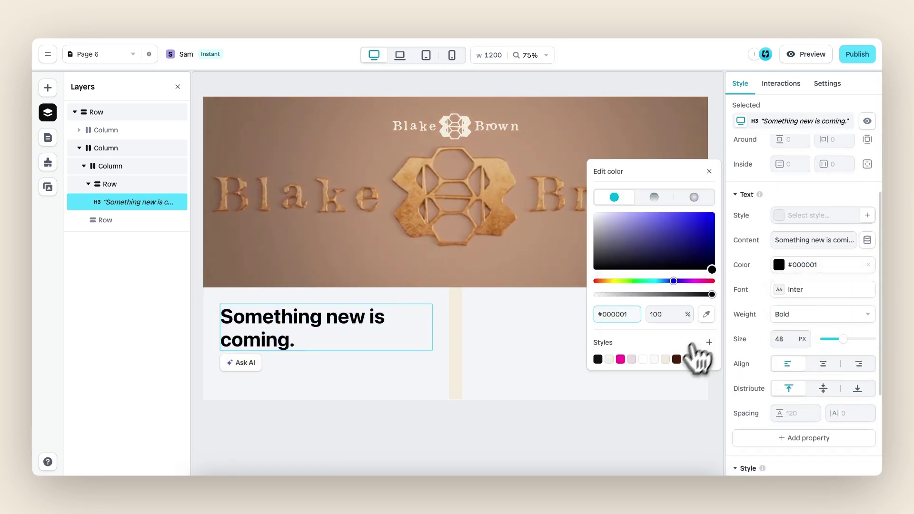
left_click(676, 359)
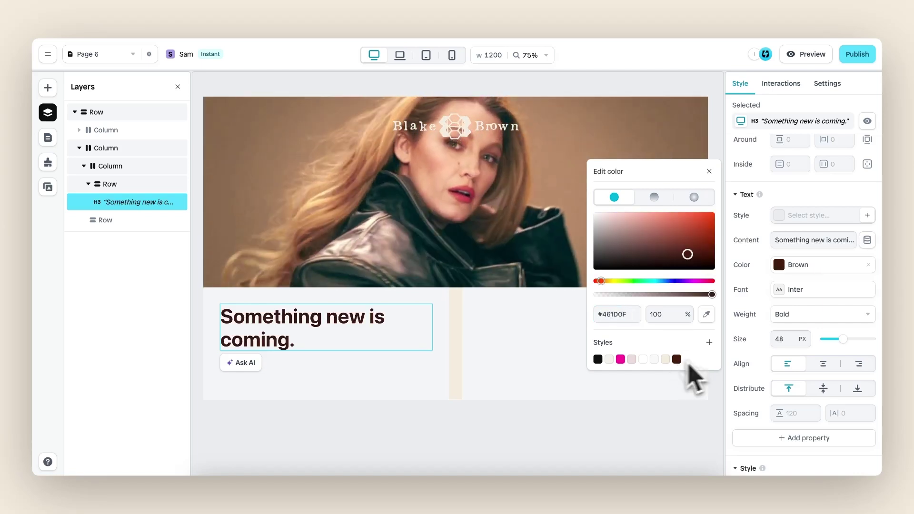
- Change the heading's font to OT Jubilee-Diamond and set its size to 80 px
left_click(790, 291)
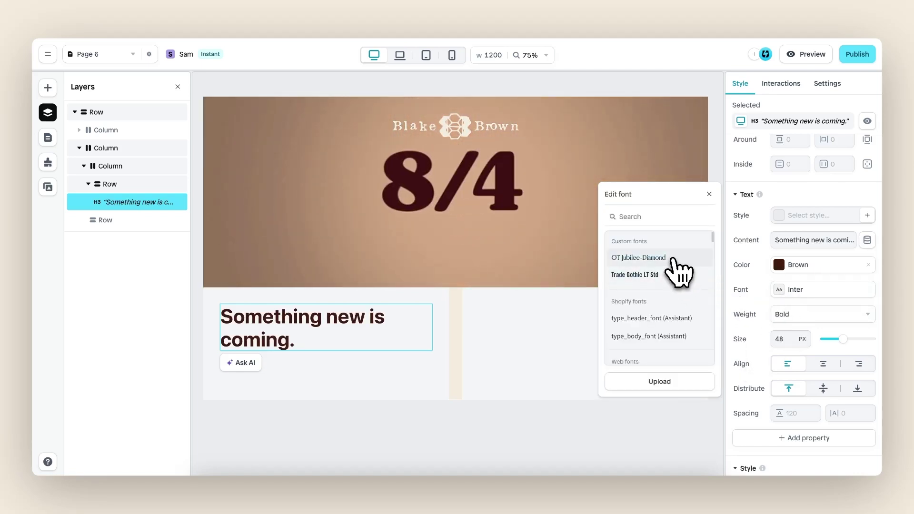
left_click(673, 259)
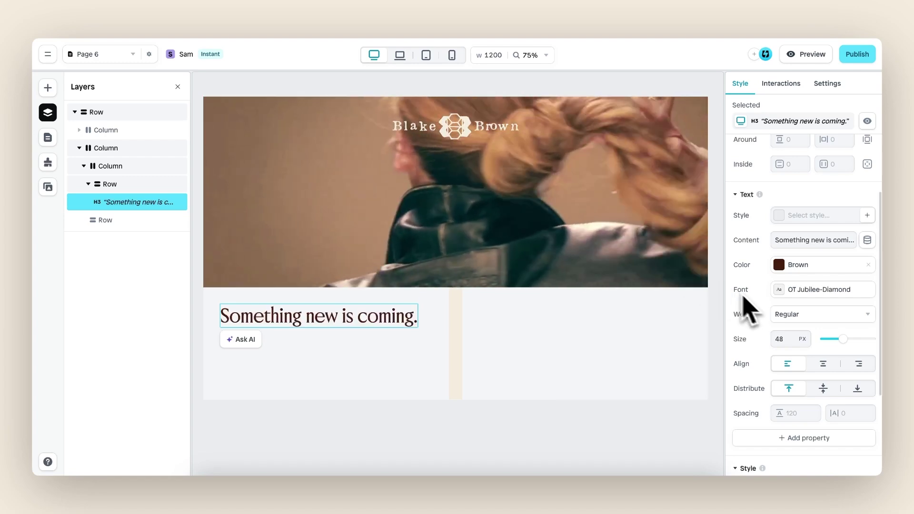
left_click(780, 339)
type("80")
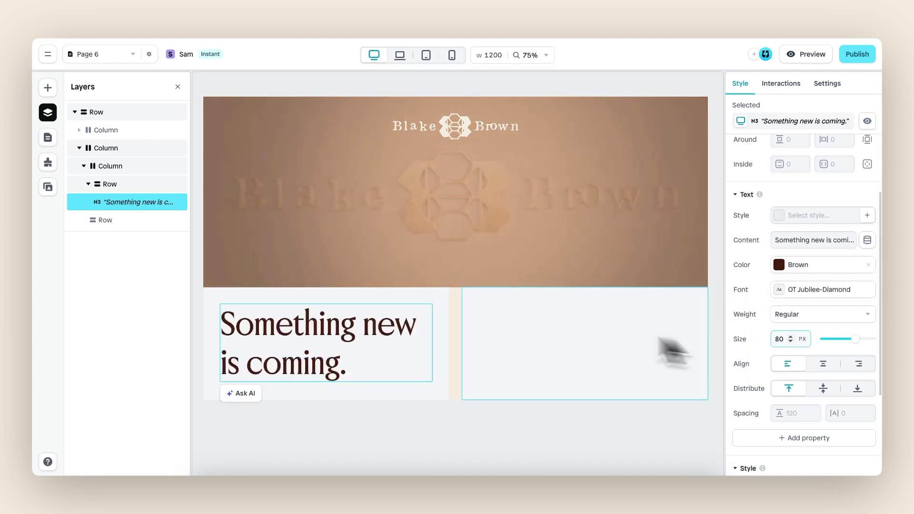
- Remove the #F4F6F8 fill from the row behind the "Something new is coming." heading
left_click(437, 309)
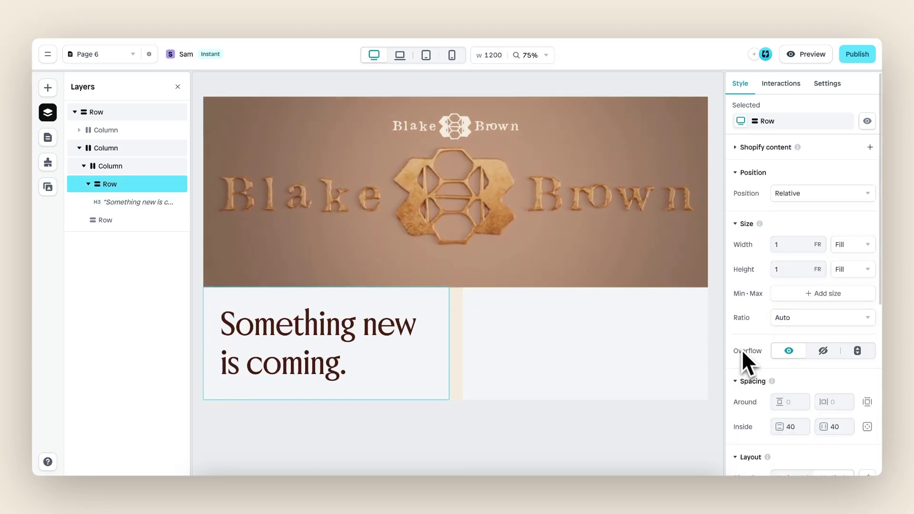
scroll(747, 354, "down", 6)
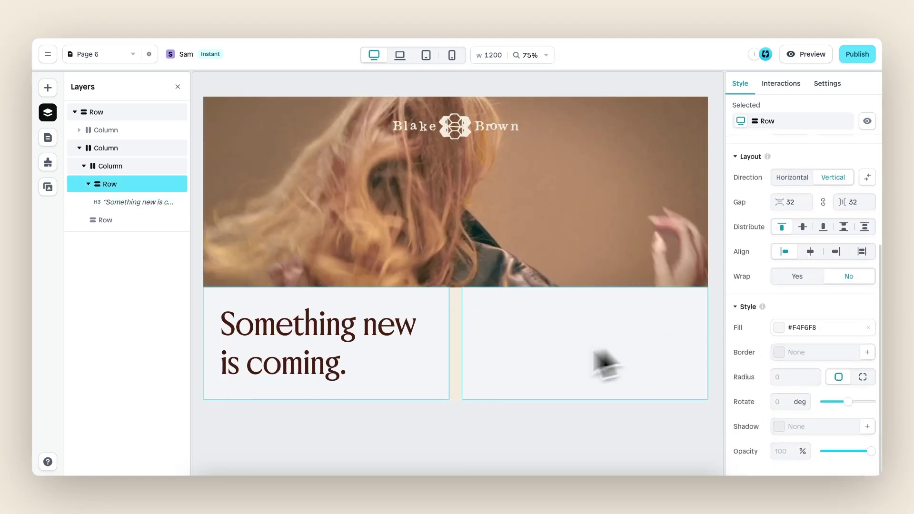
left_click(869, 328)
- Copy the "Something new is coming." heading into the empty right half of the two-column layout
left_click(577, 355)
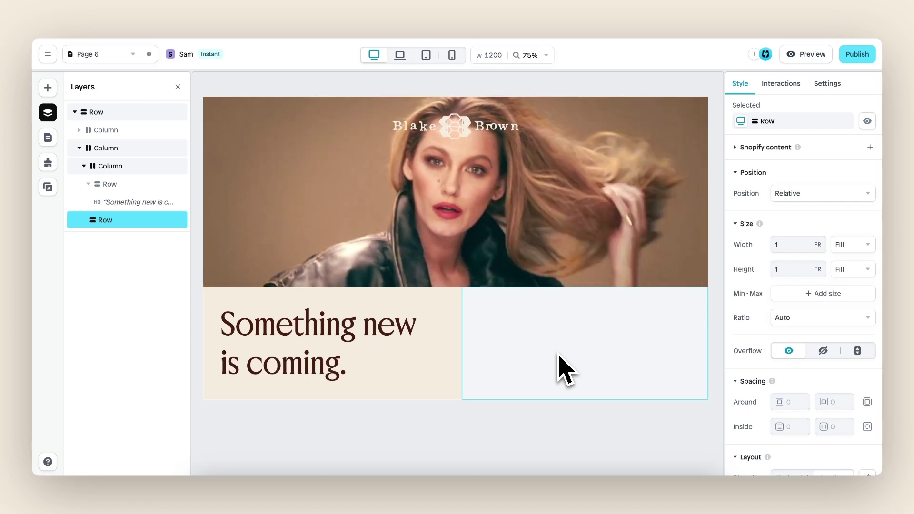
left_click(309, 343)
left_click(307, 342)
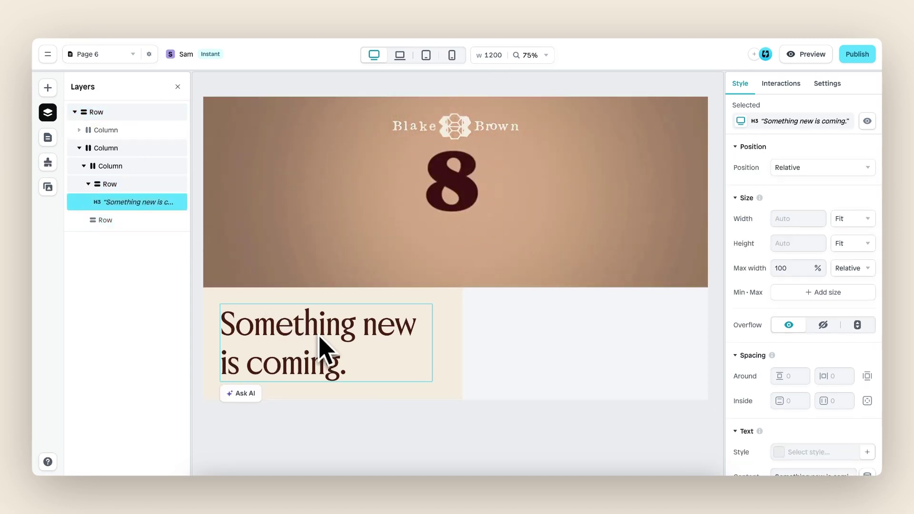
left_click(590, 360)
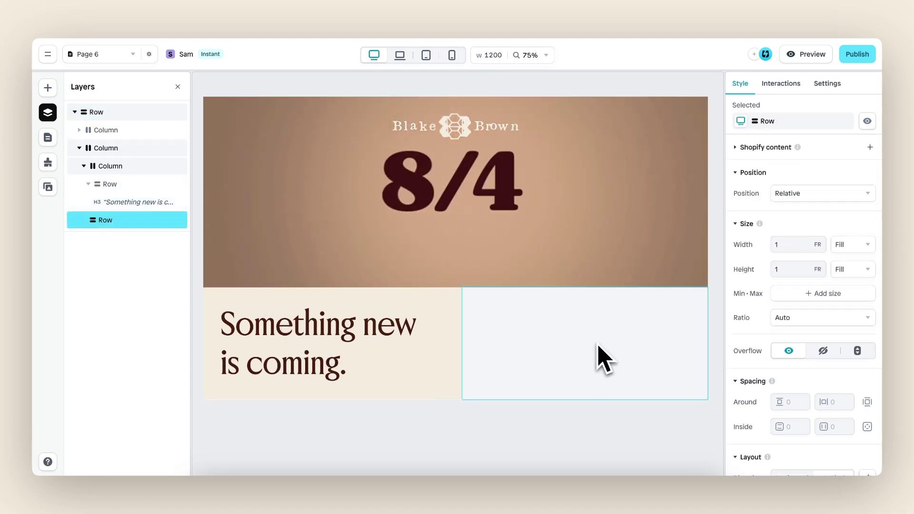
key("ctrl+v")
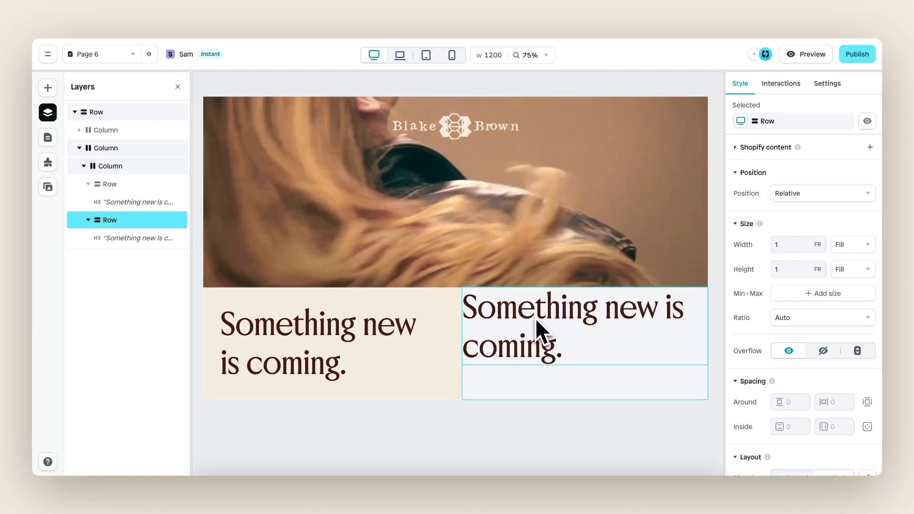
- Replace the copied heading's text with "Sign up and enjoy 10% off when we launch"
double_click(536, 315)
type("Sign up and enj")
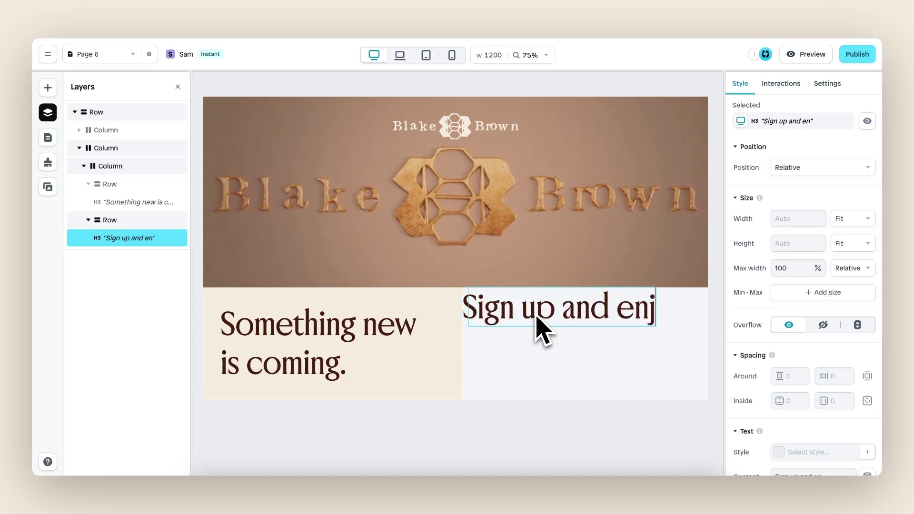
type("oy l")
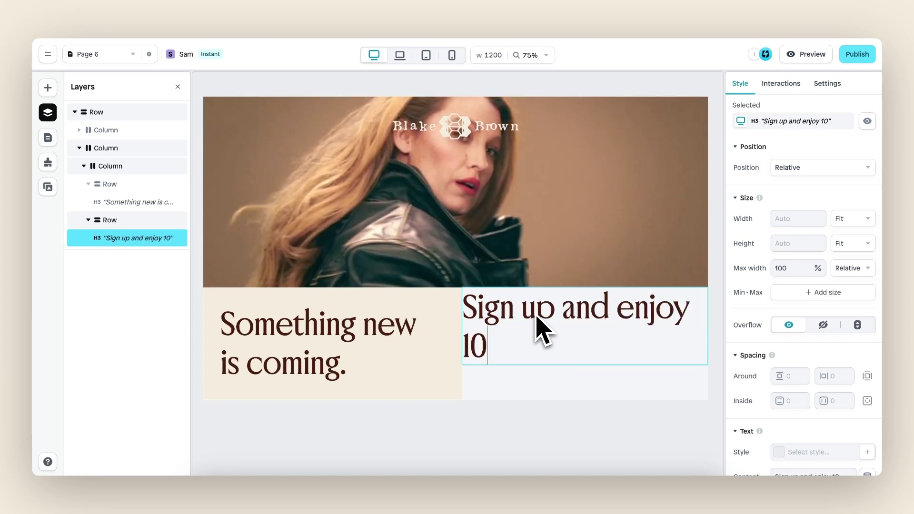
type("0% off when we launch")
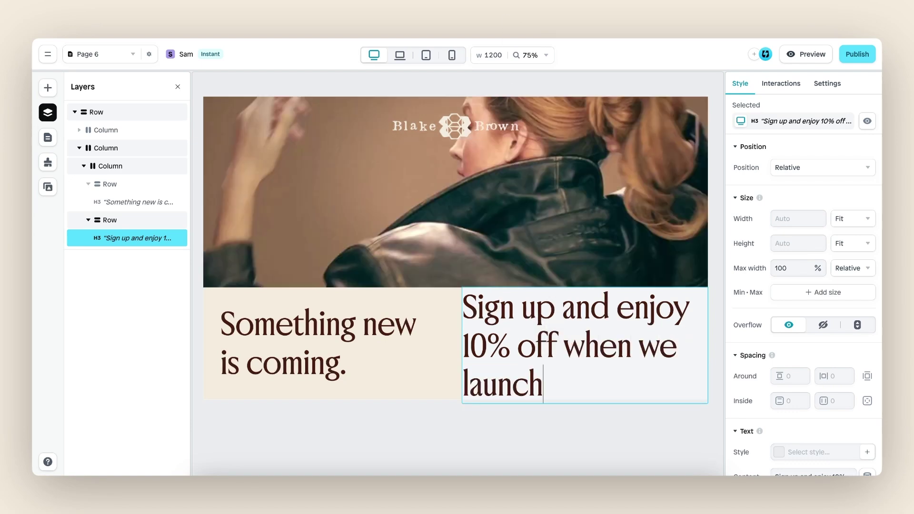
key("Escape")
- Set the sign-up heading's font size to 28 px
double_click(490, 346)
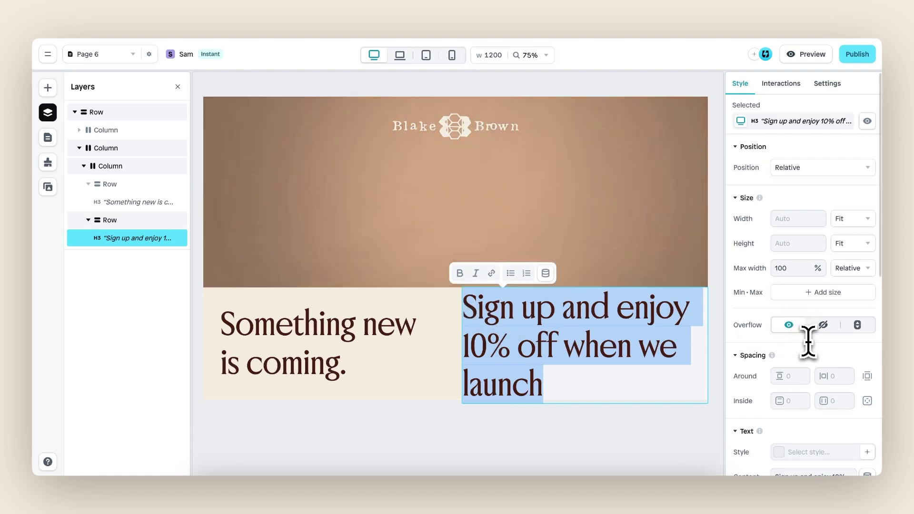
scroll(812, 373, "down", 5)
scroll(812, 373, "down", 3)
left_click(785, 369)
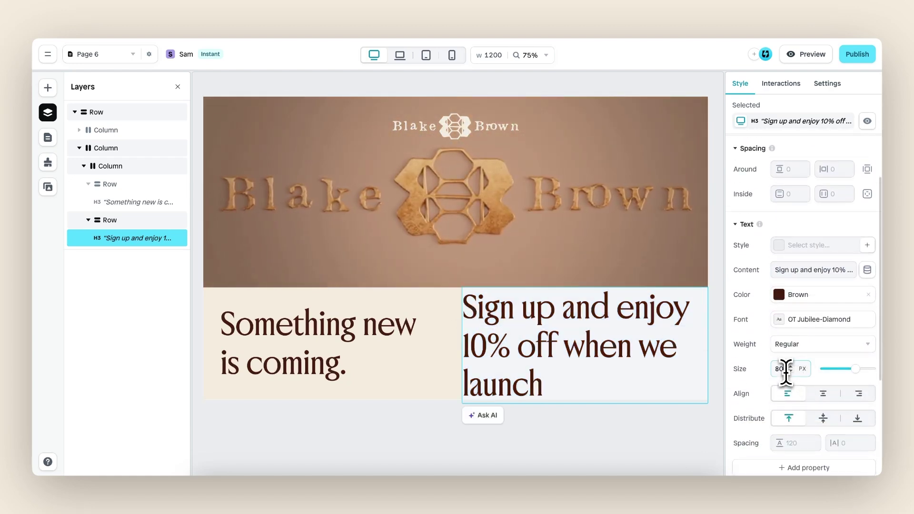
type("28")
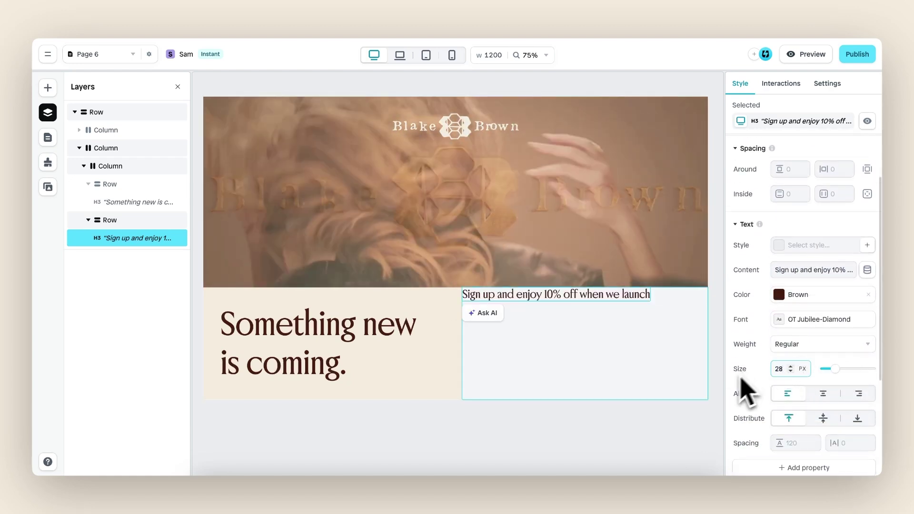
- Remove the fill from the row holding the sign-up heading
left_click(624, 377)
scroll(780, 380, "down", 4)
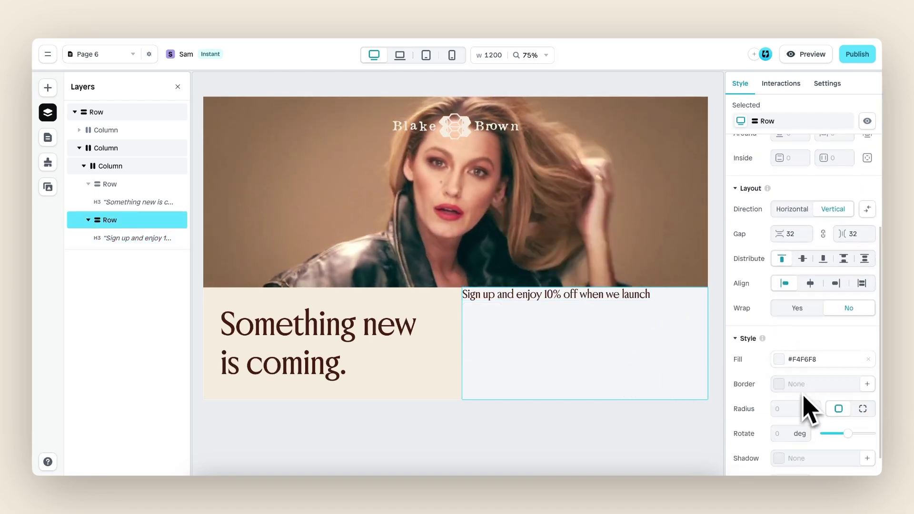
left_click(866, 360)
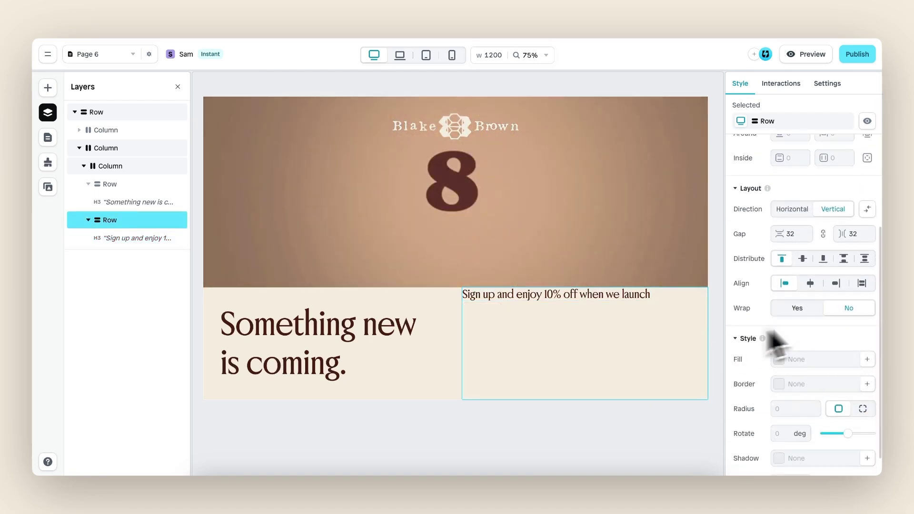
- Set the sign-up row's inside spacing to 40 vertically and horizontally and align its content to the right
scroll(809, 333, "up", 4)
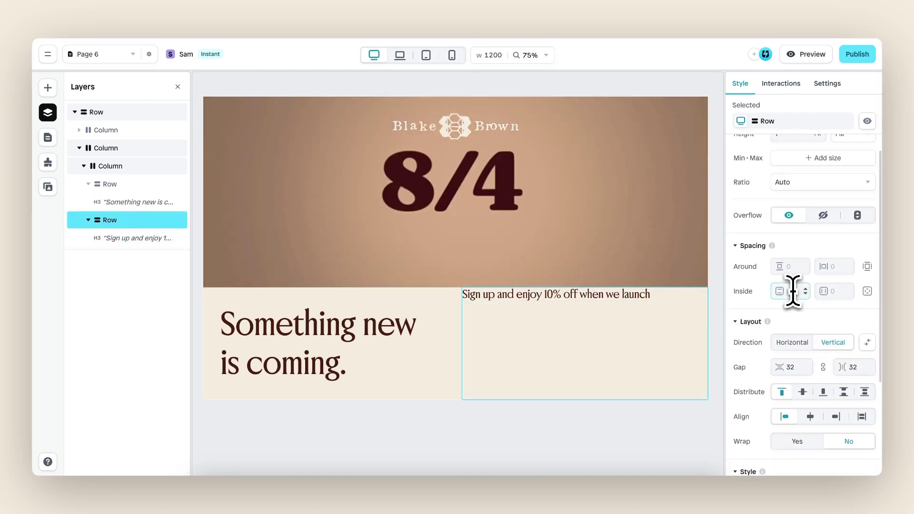
left_click(832, 291)
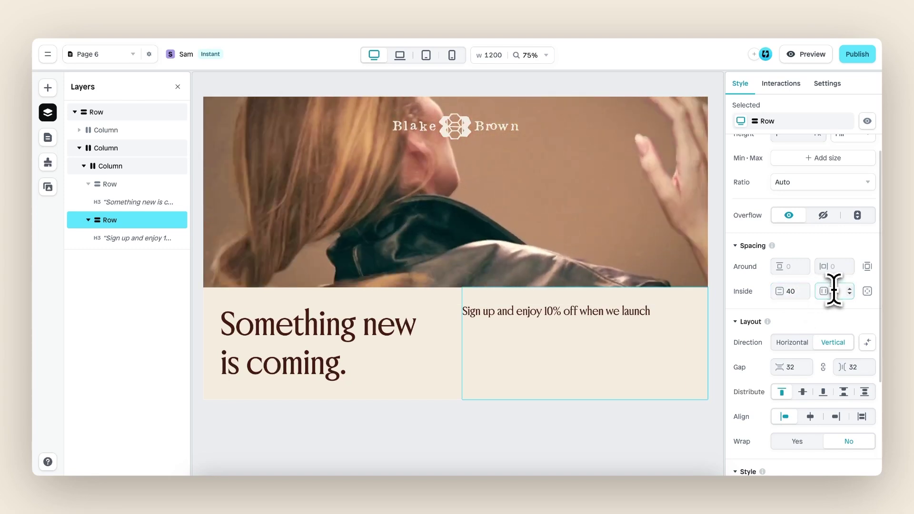
type("40")
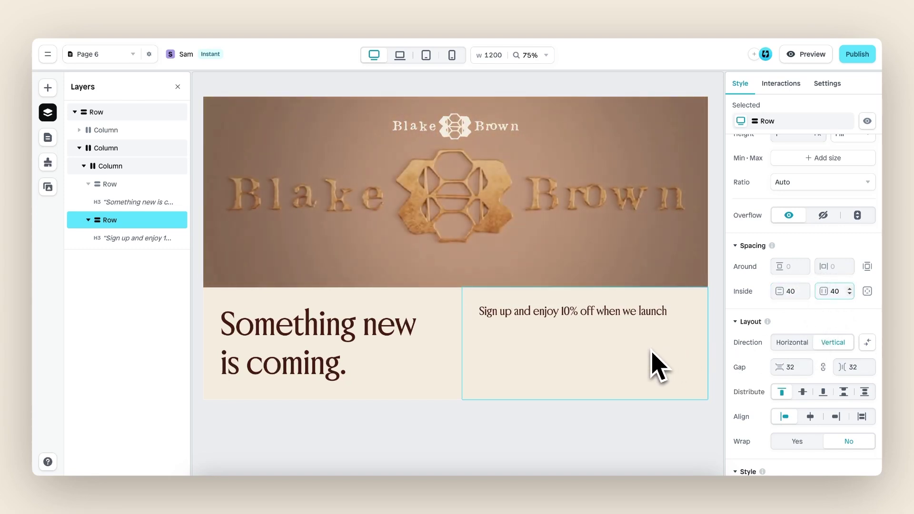
scroll(762, 333, "down", 3)
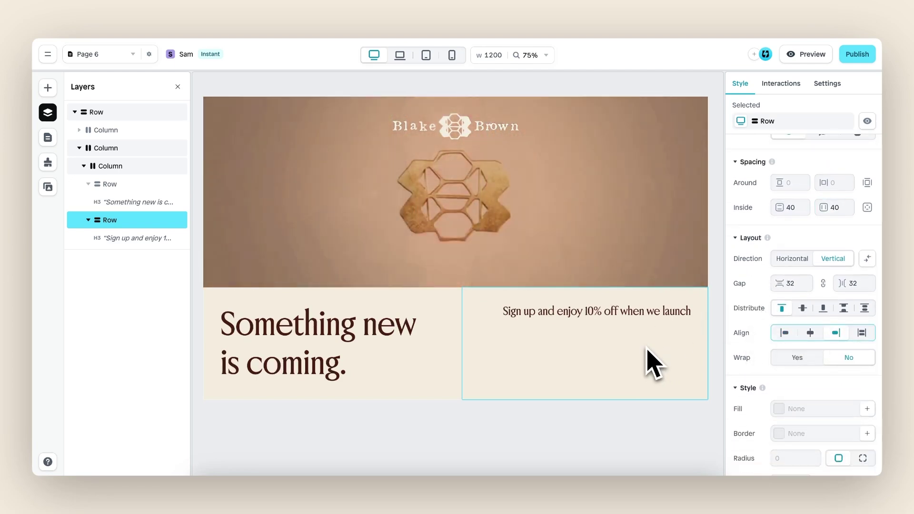
- Duplicate the sign-up heading and replace the copy's text with the consent notice beginning "By entering your email address, you will receive email updates"
left_click(633, 312)
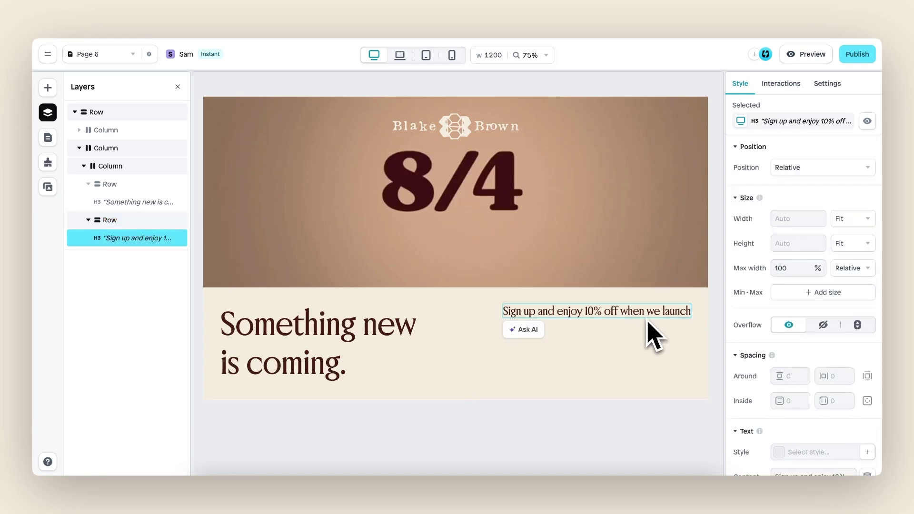
key("ctrl+d")
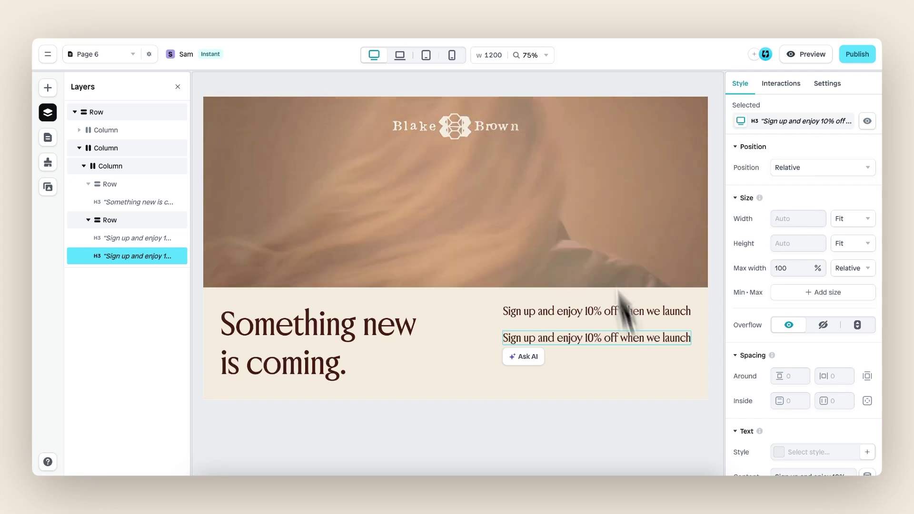
type("By entering your email address, you will receive email updates and special promotional offers. By clicking Sign up, you agree to the privacy policy")
- Set the consent notice's font size to 16 px and align its text to the right
scroll(812, 399, "down", 4)
scroll(804, 376, "down", 2)
left_click(780, 357)
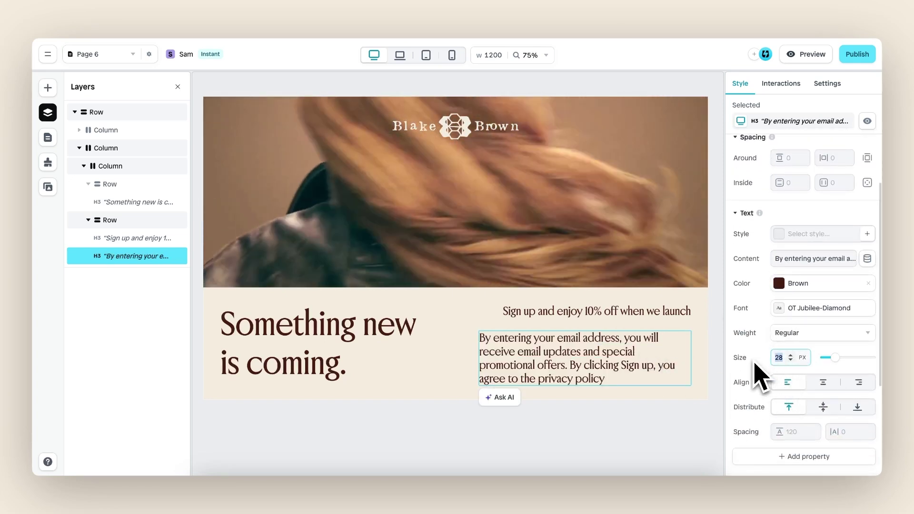
type("16")
scroll(805, 374, "down", 2)
scroll(799, 360, "down", 1)
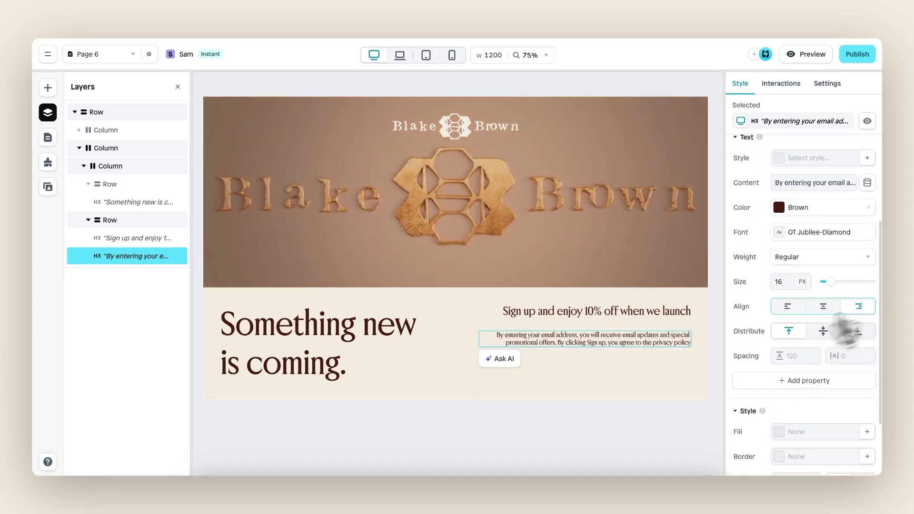
- Switch the canvas to the laptop breakpoint and set the "Something new is coming." heading's font size to 66 px
left_click(645, 376)
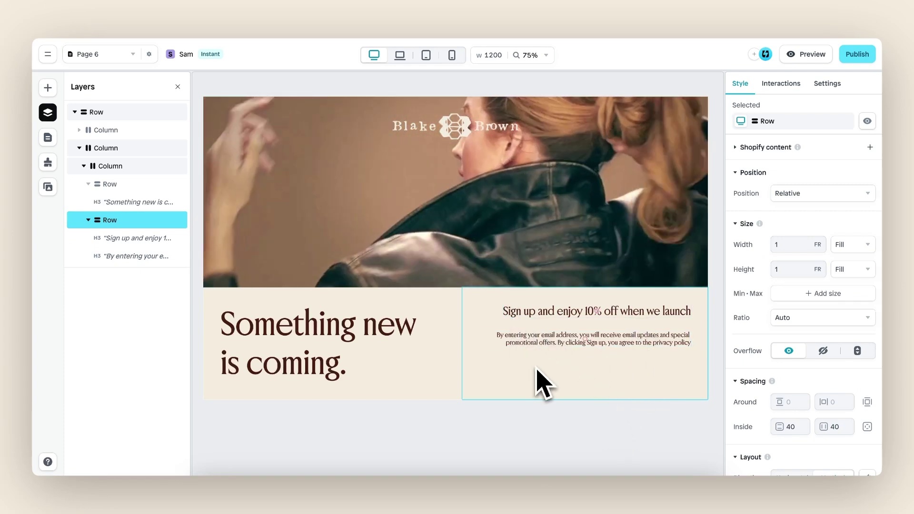
left_click(401, 57)
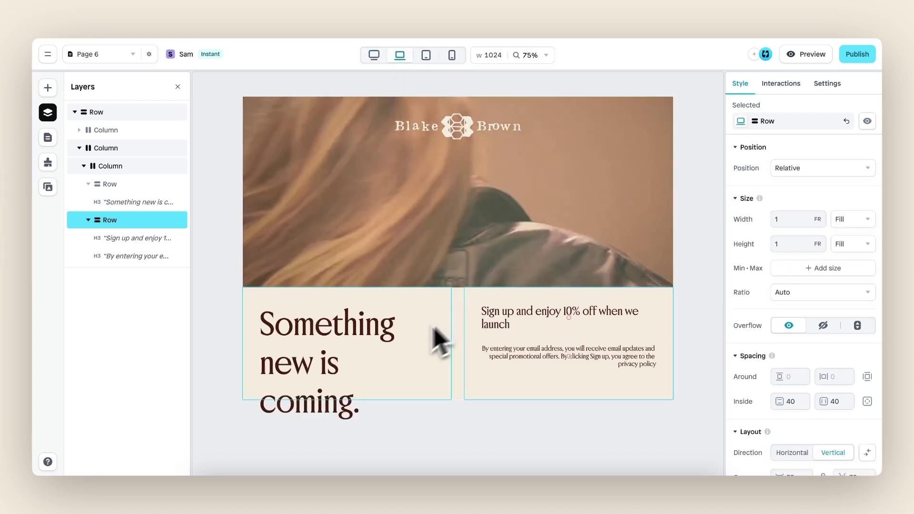
left_click(366, 334)
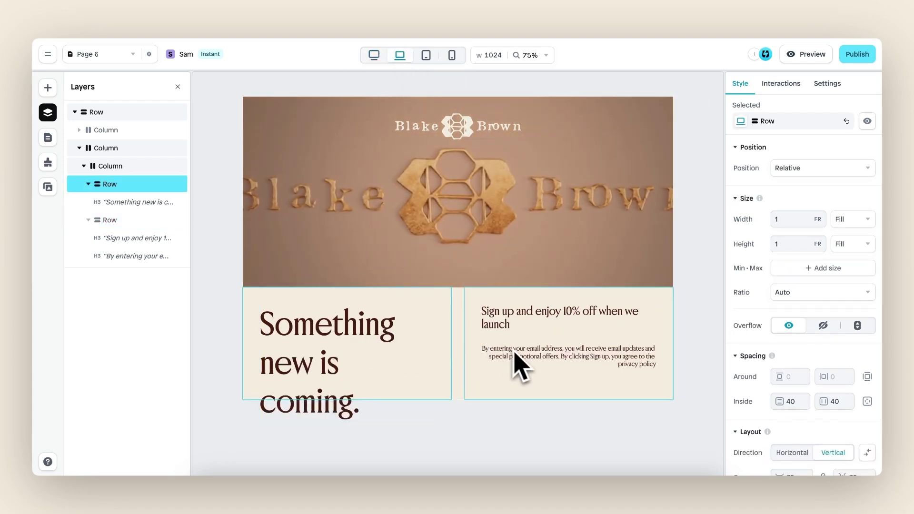
left_click(353, 334)
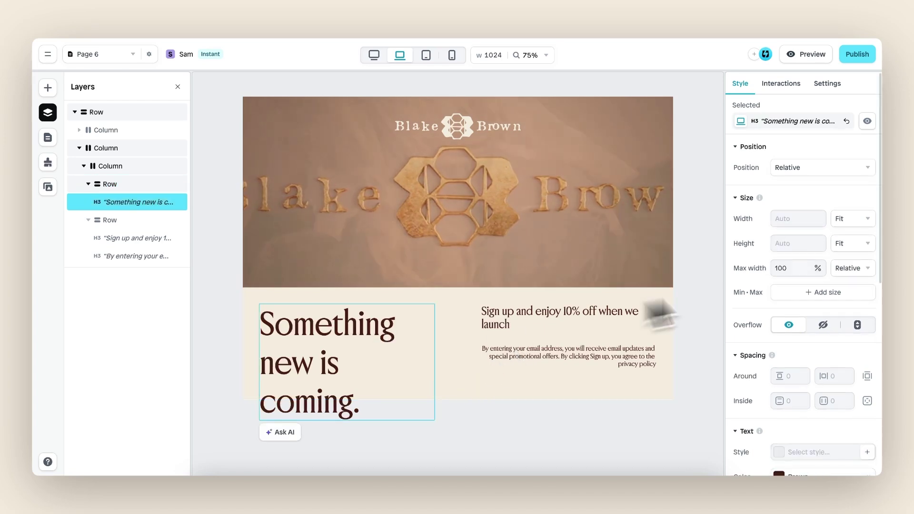
scroll(781, 301, "down", 5)
double_click(778, 354)
type("66")
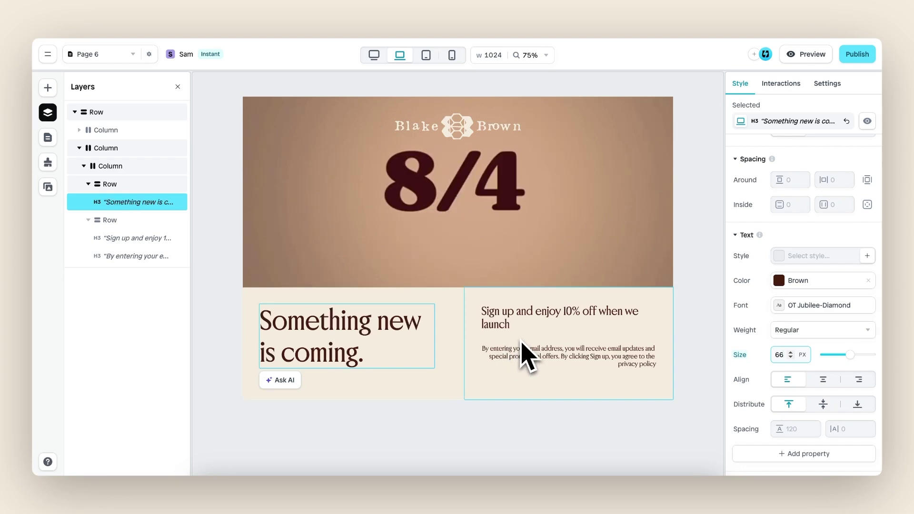
- Set the "Sign up and enjoy 10% off when we launch" heading's font size to 24 px on the laptop breakpoint
left_click(551, 318)
left_click(551, 318)
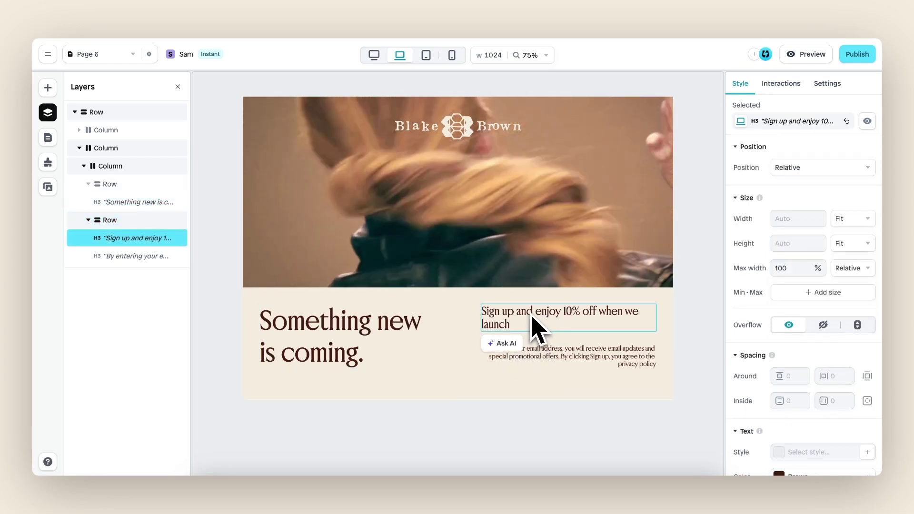
scroll(795, 381, "down", 5)
double_click(786, 361)
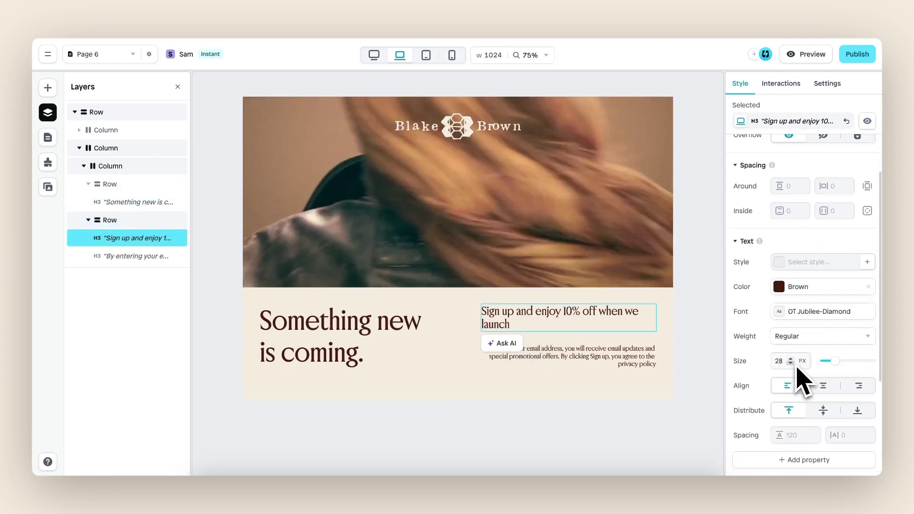
type("25")
left_click(791, 364)
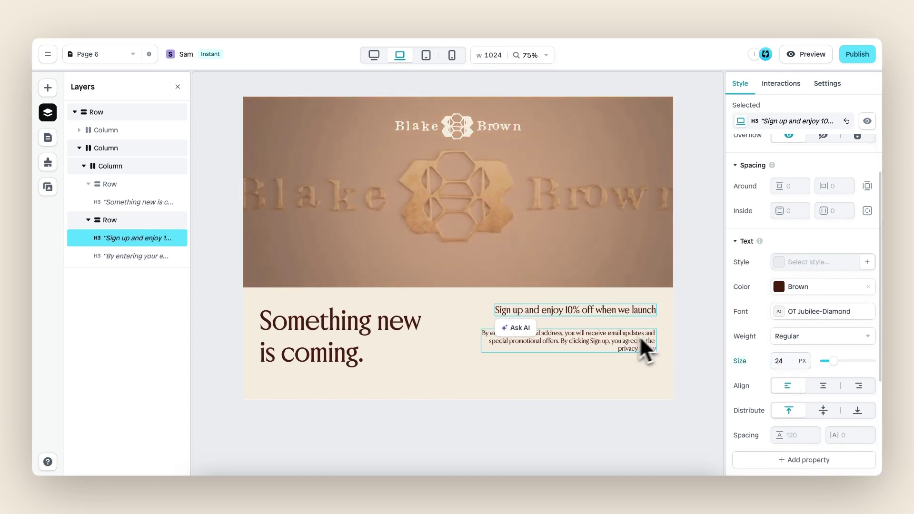
- Reduce the consent notice's font size to 12 px on the laptop breakpoint
left_click(636, 338)
scroll(799, 366, "down", 3)
left_click(790, 388)
left_click(790, 387)
left_click(790, 387)
left_click(790, 388)
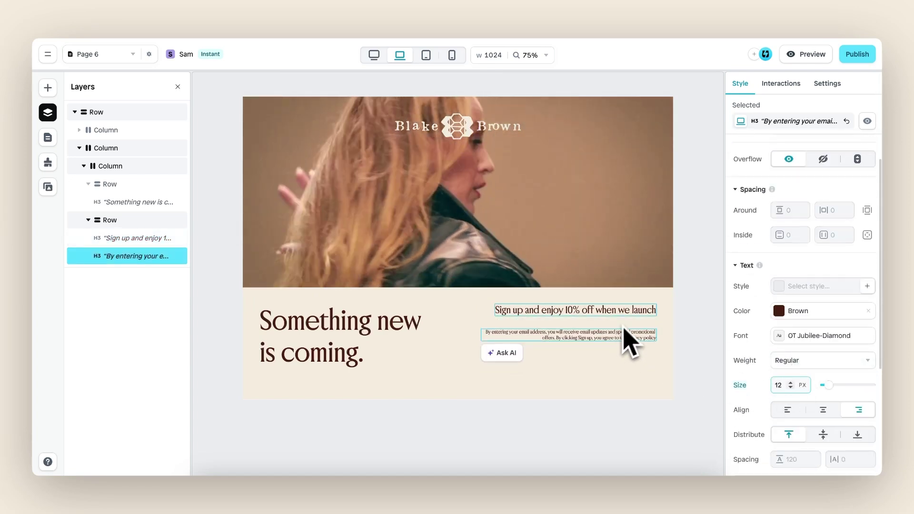
- Switch to the tablet breakpoint and set the layout direction of the inner column holding both text rows to vertical
left_click(622, 376)
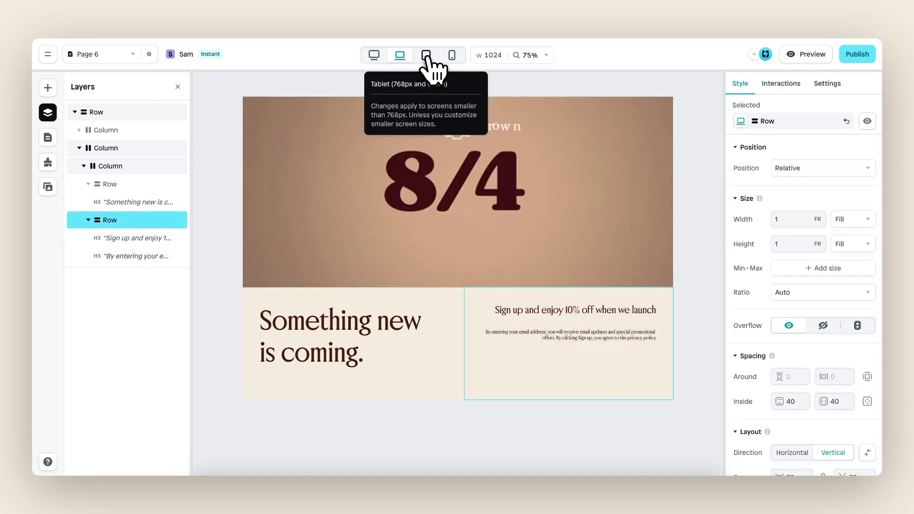
left_click(427, 57)
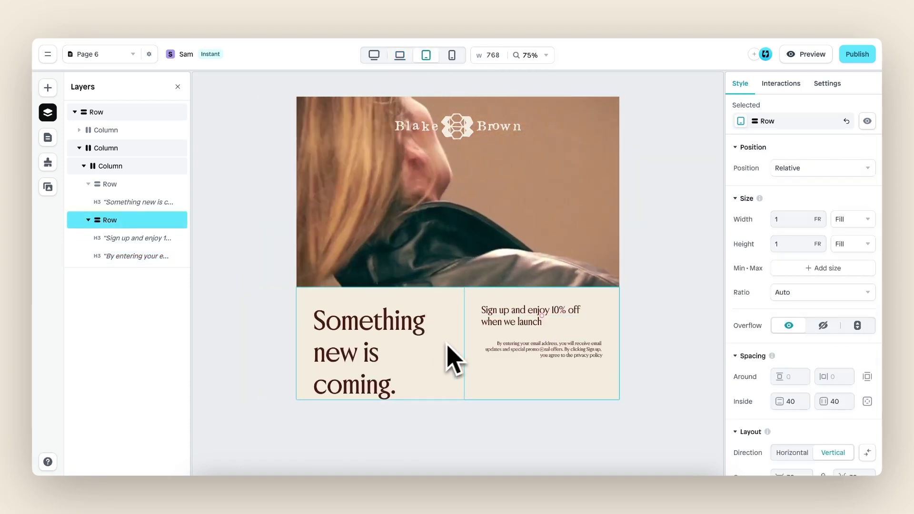
left_click(109, 148)
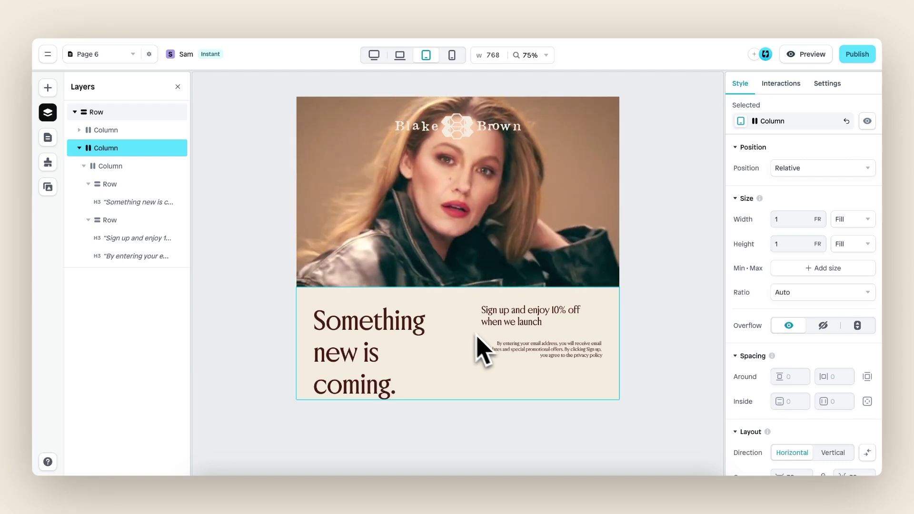
scroll(781, 353, "down", 3)
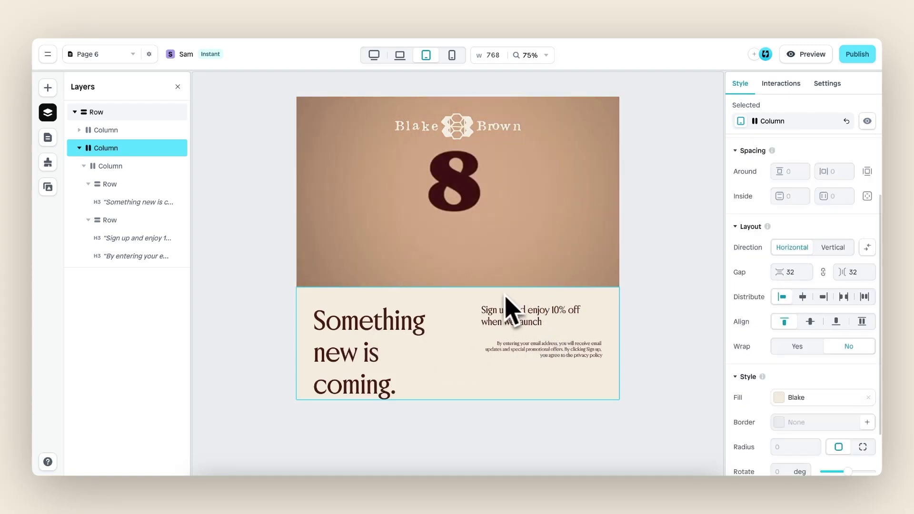
left_click(468, 307)
scroll(761, 333, "down", 5)
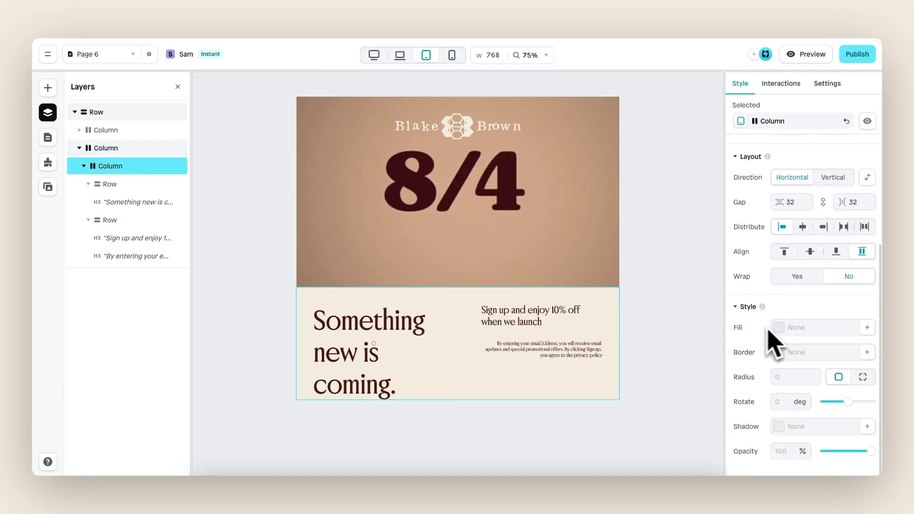
left_click(836, 209)
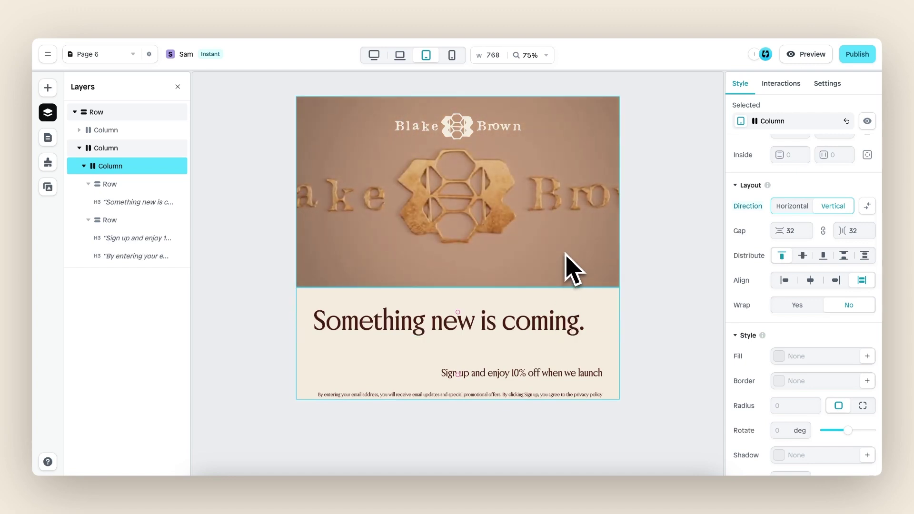
- Set the height of the video column with the logo to 1.2 FR on the tablet breakpoint
left_click(565, 254)
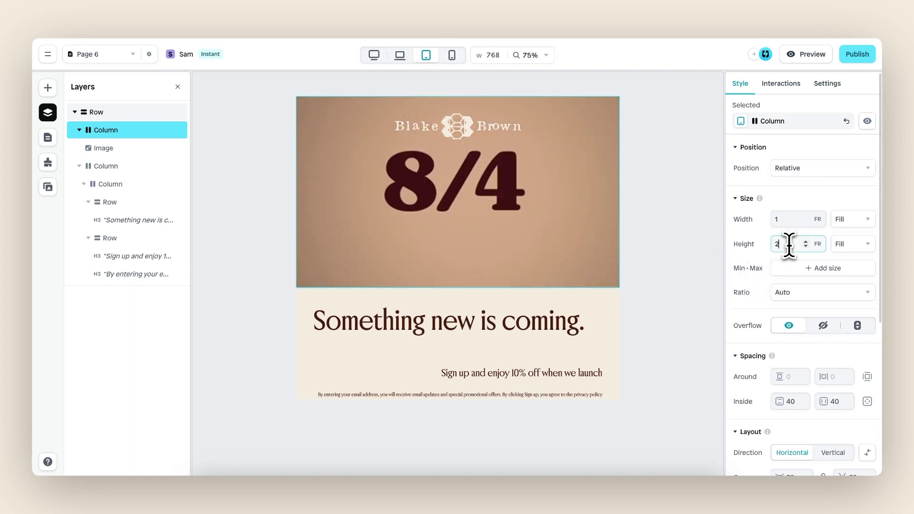
type("1")
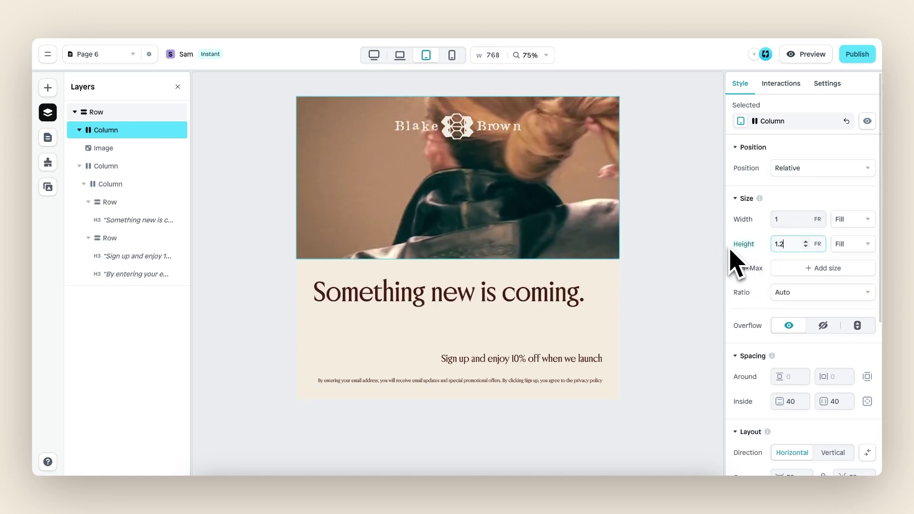
- Set the "Something new is coming." heading's font size to 50 px with centered text on the tablet breakpoint
left_click(547, 292)
left_click(543, 300)
left_click(548, 304)
left_click(552, 306)
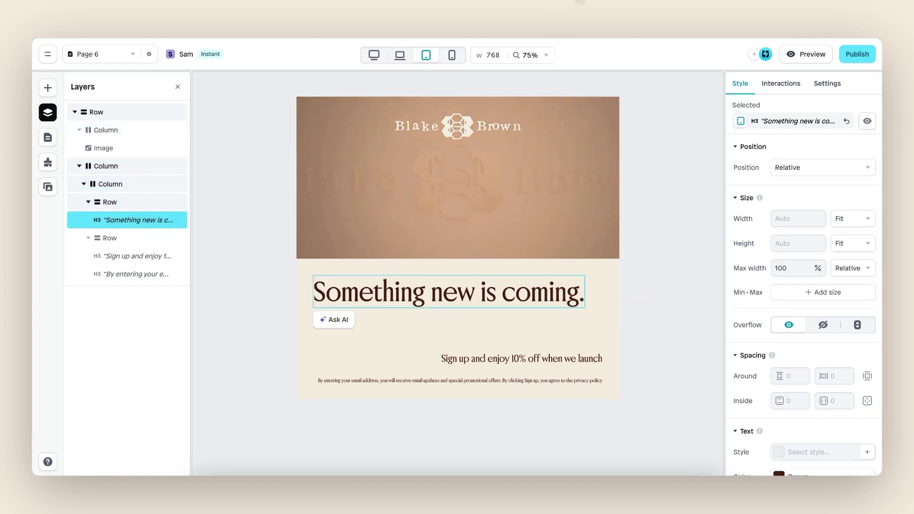
scroll(804, 309, "down", 3)
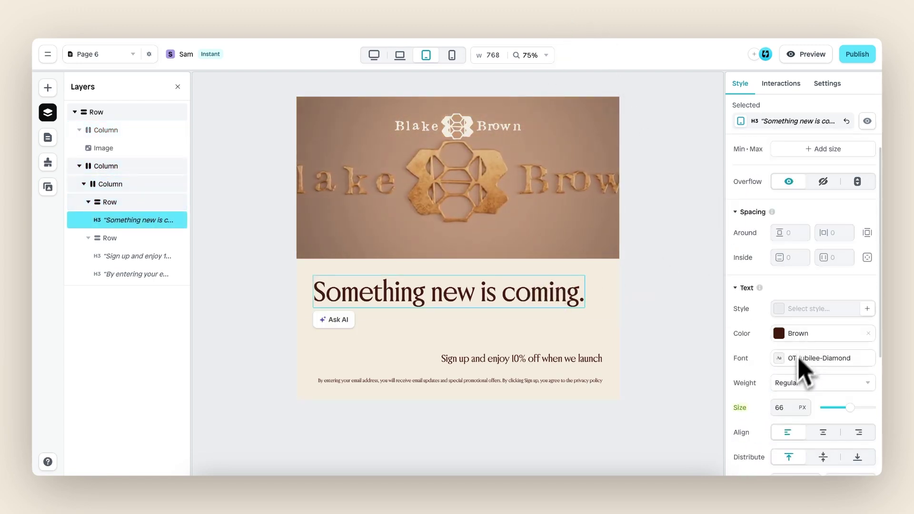
left_click(790, 406)
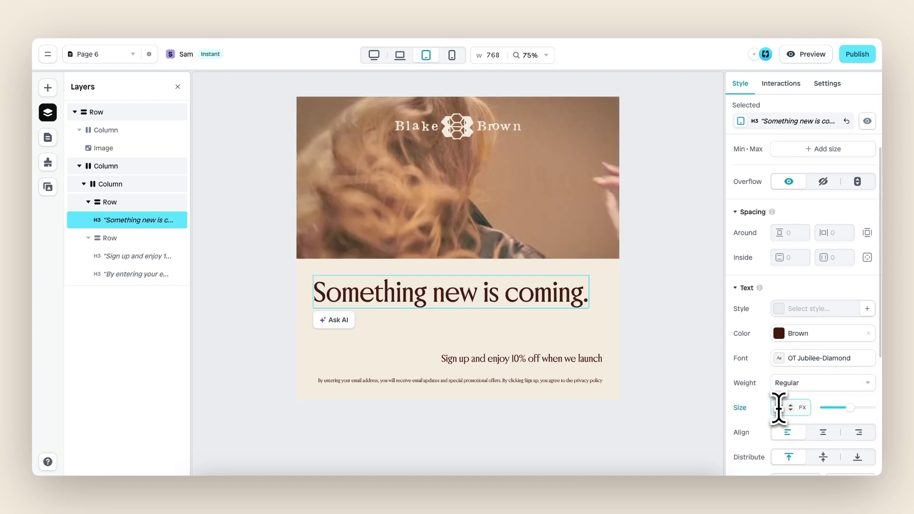
type("50")
scroll(812, 330, "down", 3)
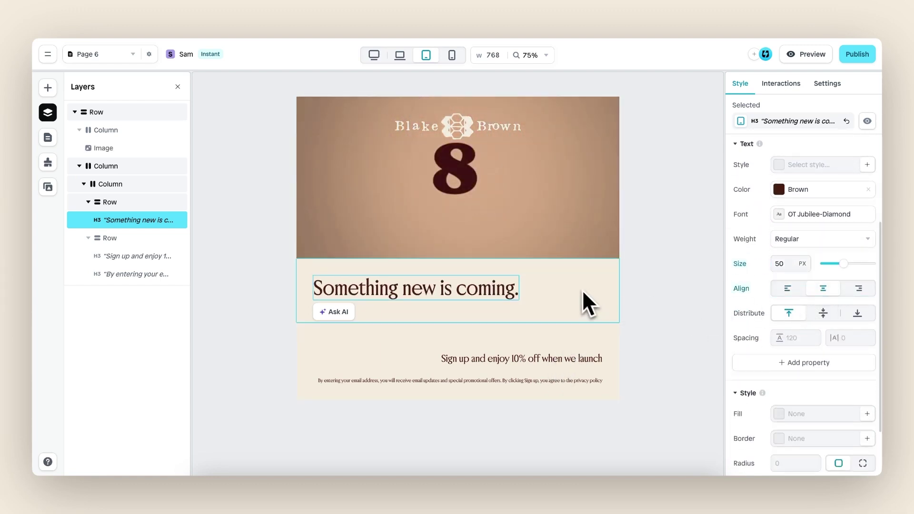
- Center-align the contents of the row holding the "Something new is coming." heading
left_click(582, 290)
scroll(804, 362, "down", 4)
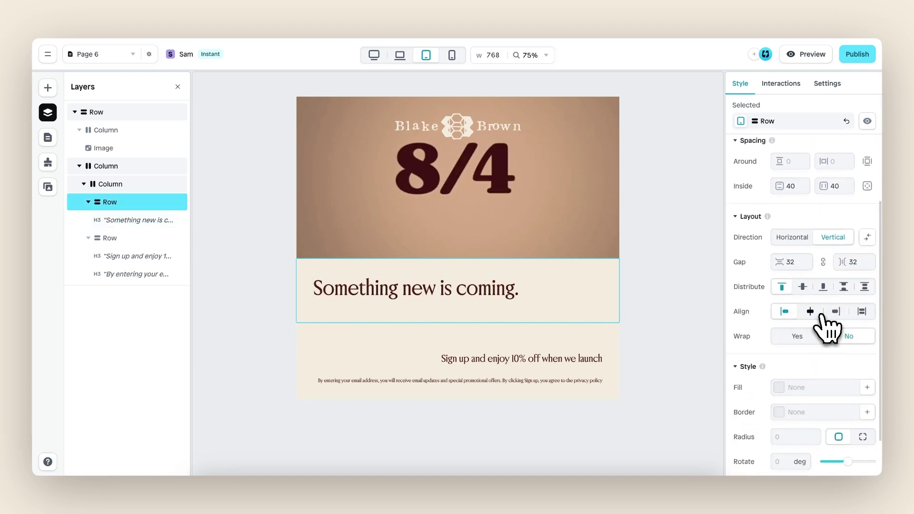
left_click(810, 312)
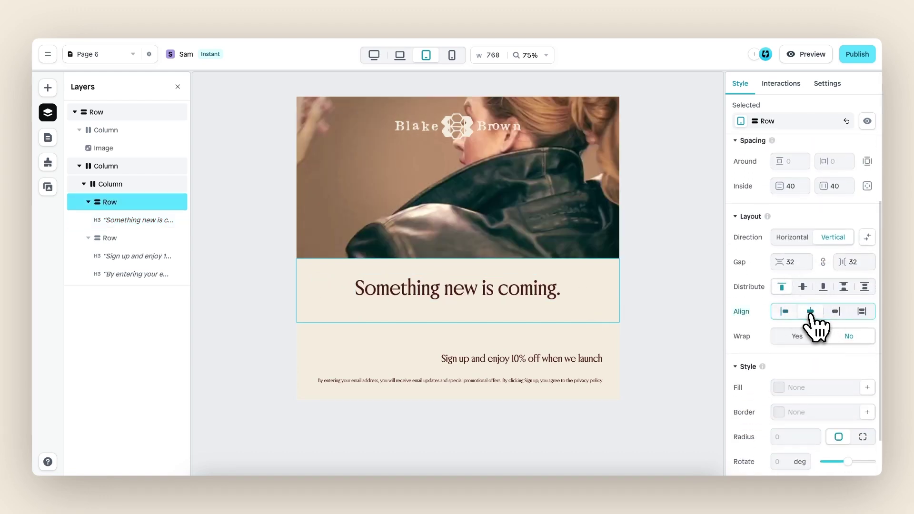
- Center-align the contents of the row holding the sign-up heading and consent notice
left_click(605, 348)
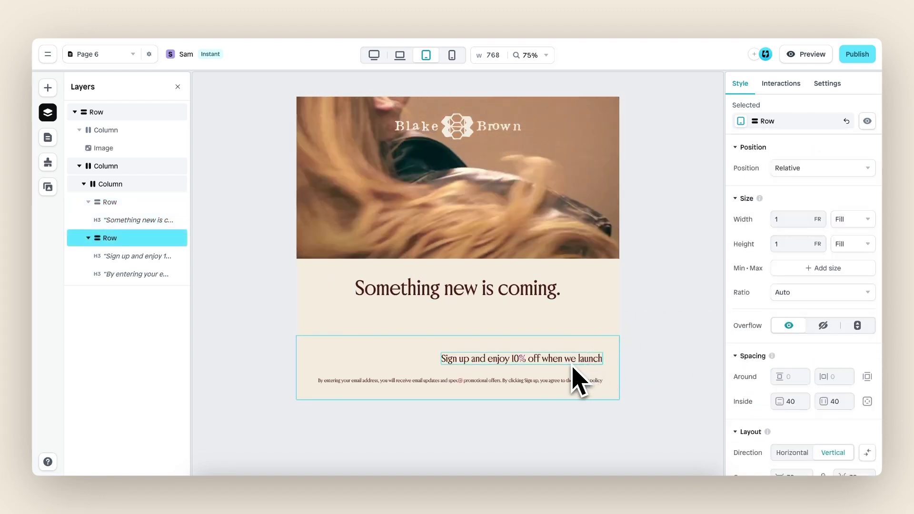
scroll(781, 341, "down", 5)
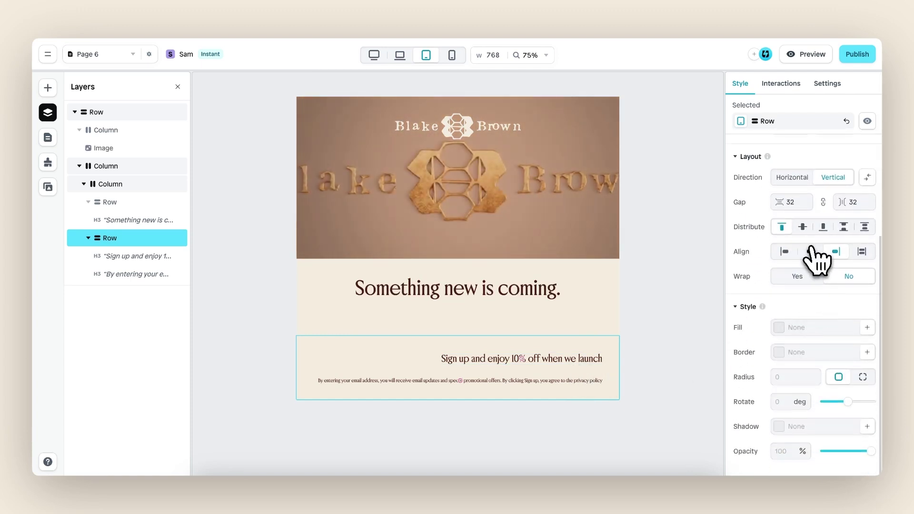
left_click(810, 251)
- Limit the consent notice's maximum width to 75% and center its text
left_click(591, 381)
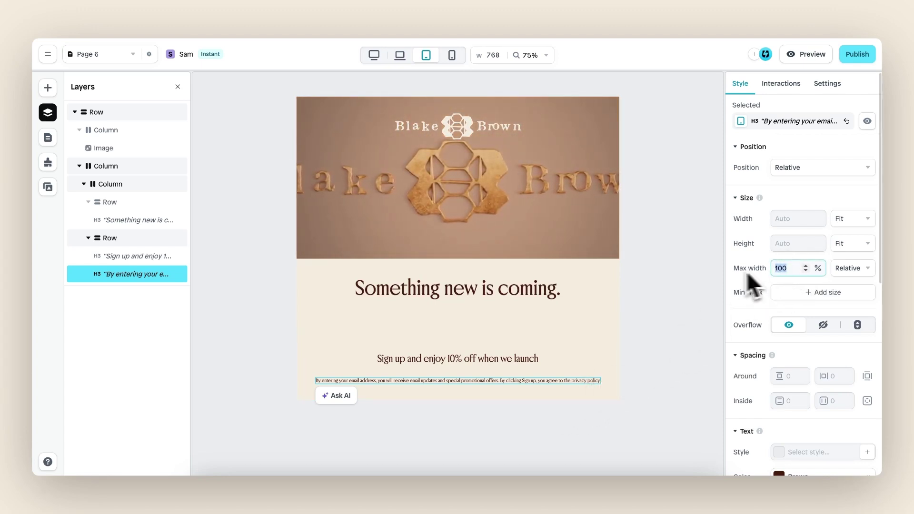
type("75")
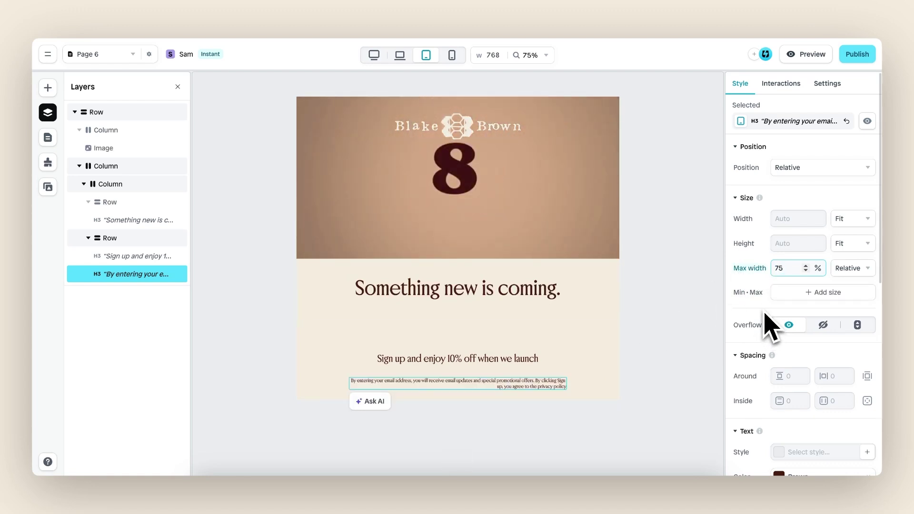
scroll(767, 327, "down", 5)
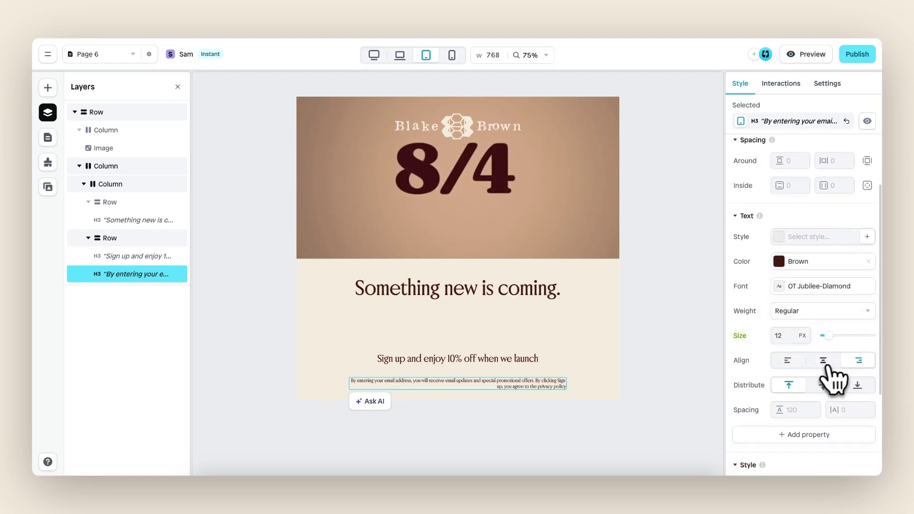
left_click(827, 362)
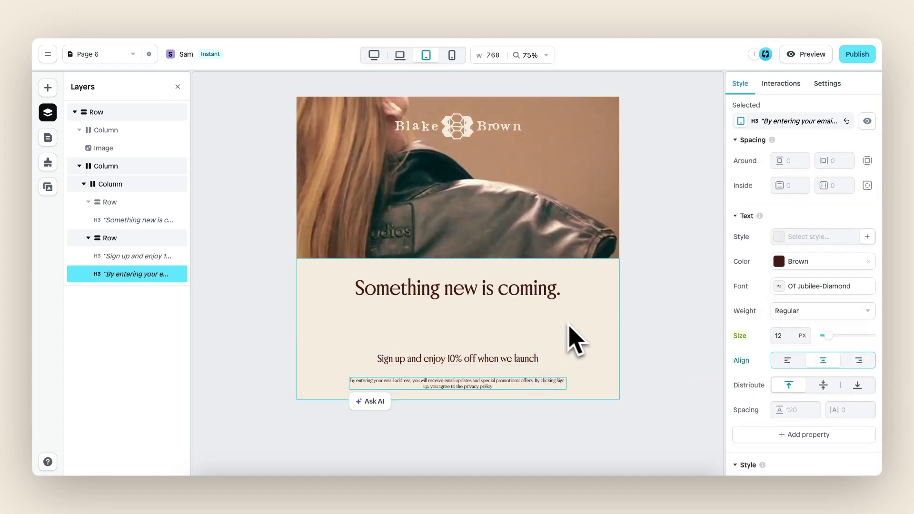
- Remove the vertical gap between the two stacked text rows in the inner column
left_click(582, 340)
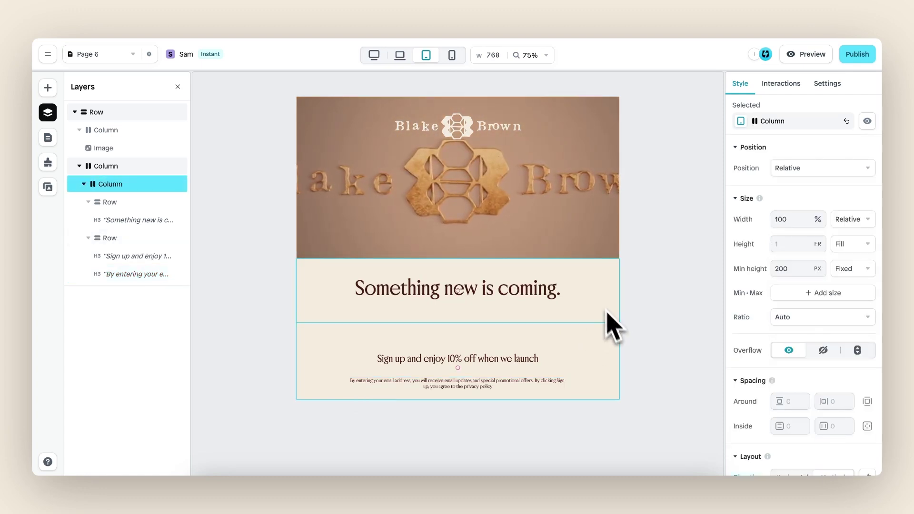
scroll(764, 302, "down", 5)
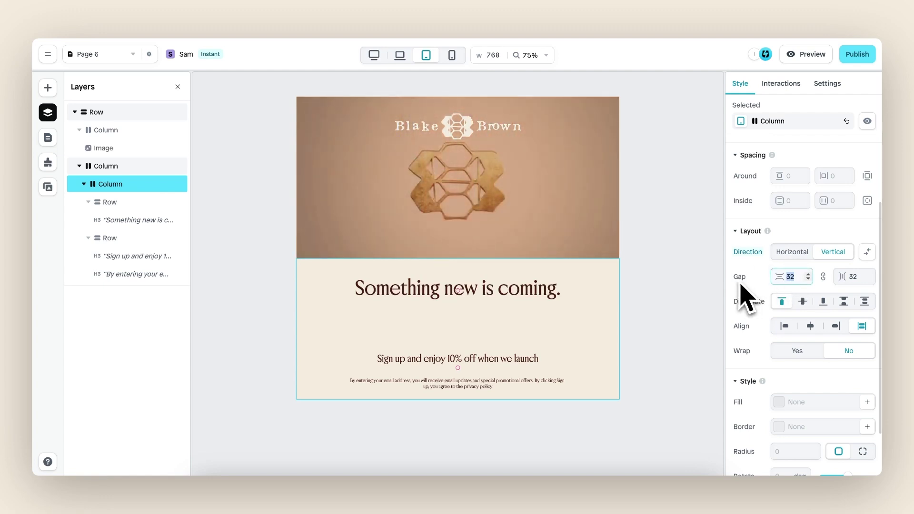
- Set the vertical inside spacing of the "Something new is coming." row to 20
left_click(487, 315)
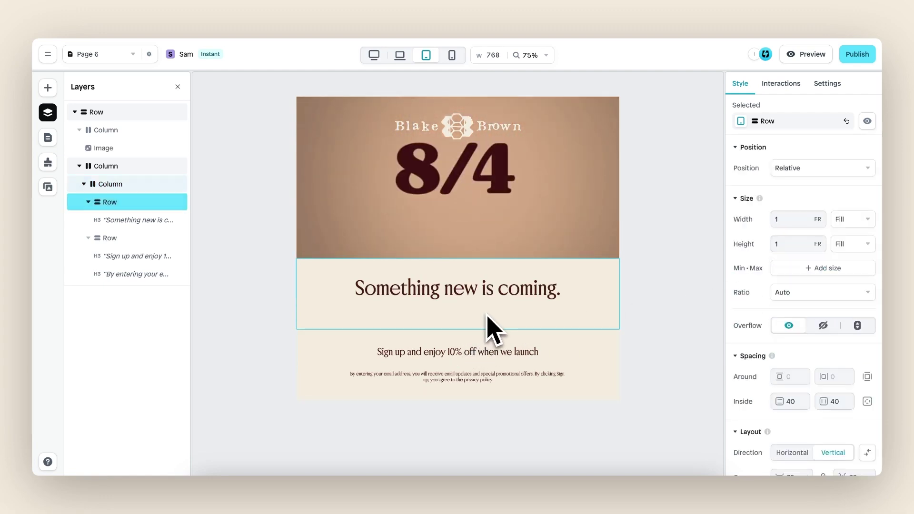
scroll(778, 338, "down", 2)
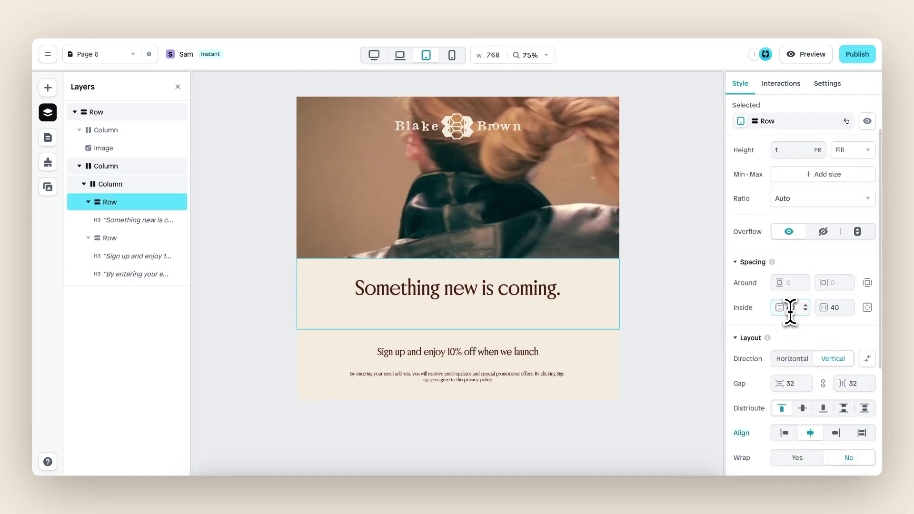
left_click_drag(790, 308, 772, 307)
type("2")
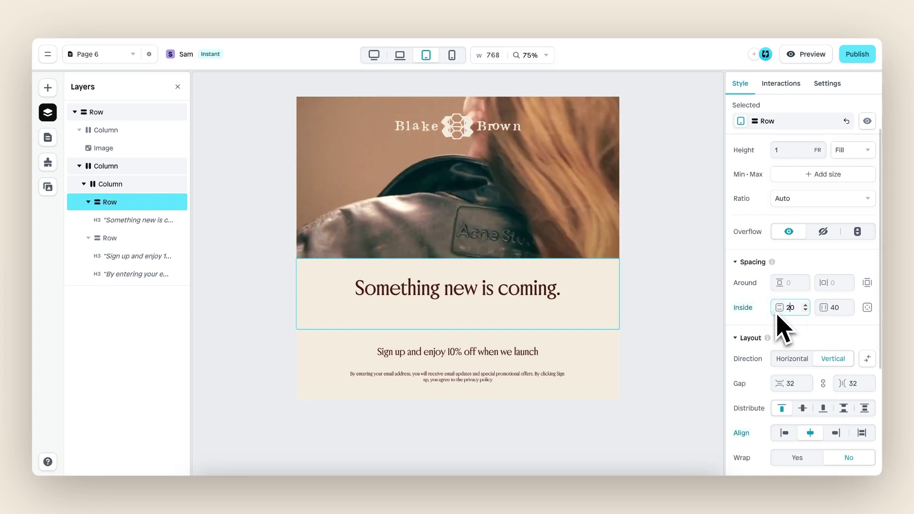
scroll(873, 307, "up", 2)
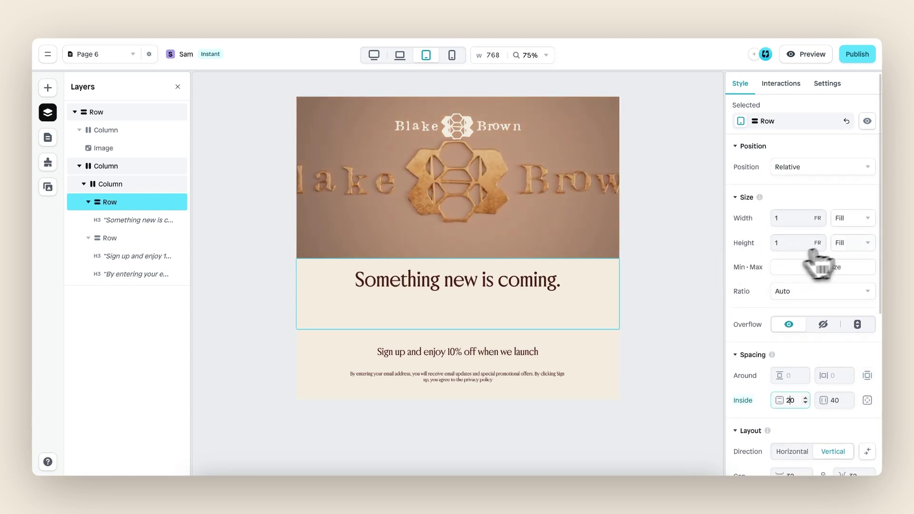
- Set the "Something new is coming." row's height to Fit and the sign-up row's vertical inside spacing to 20
left_click(857, 279)
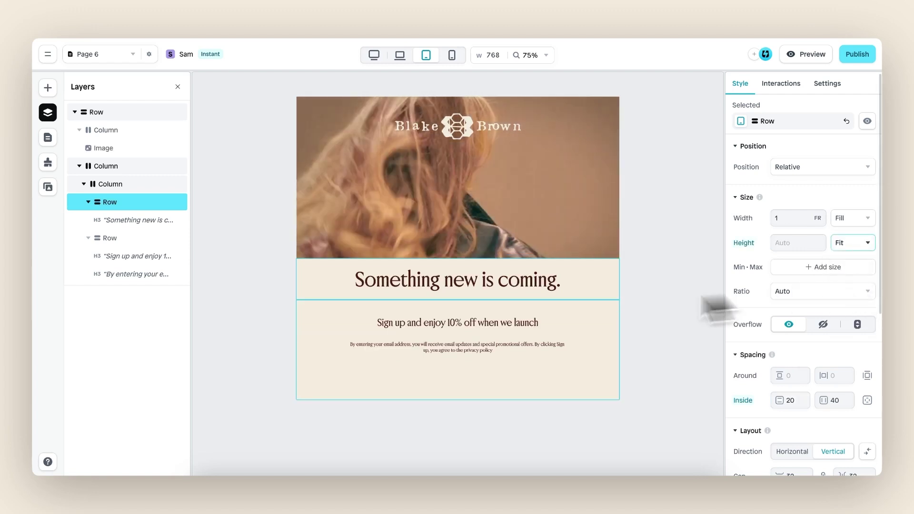
left_click(591, 330)
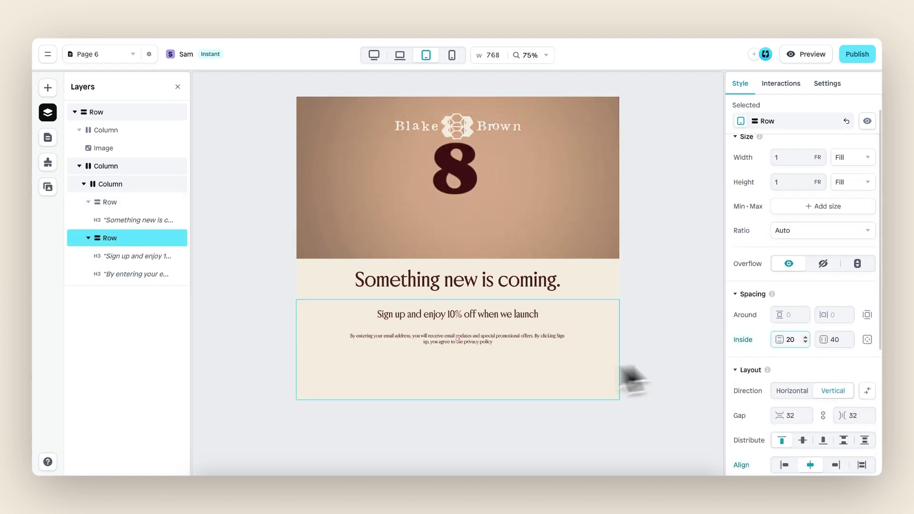
left_click(664, 315)
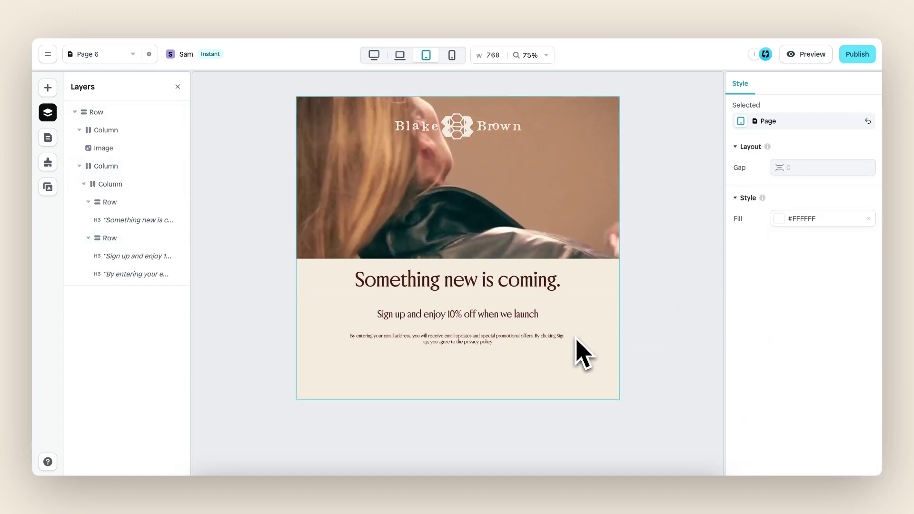
- In the 425-wide mobile layout, set the "Something new is coming." heading's font size to 40 px
left_click(453, 57)
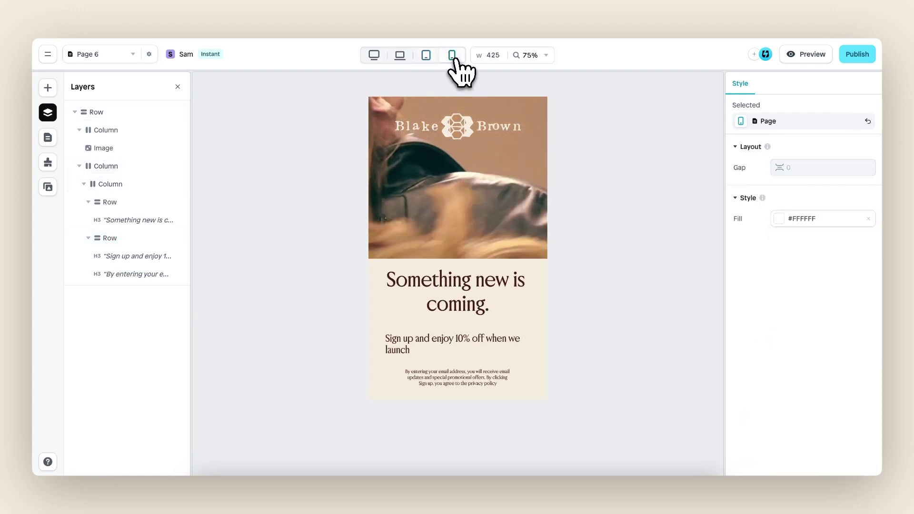
left_click(490, 294)
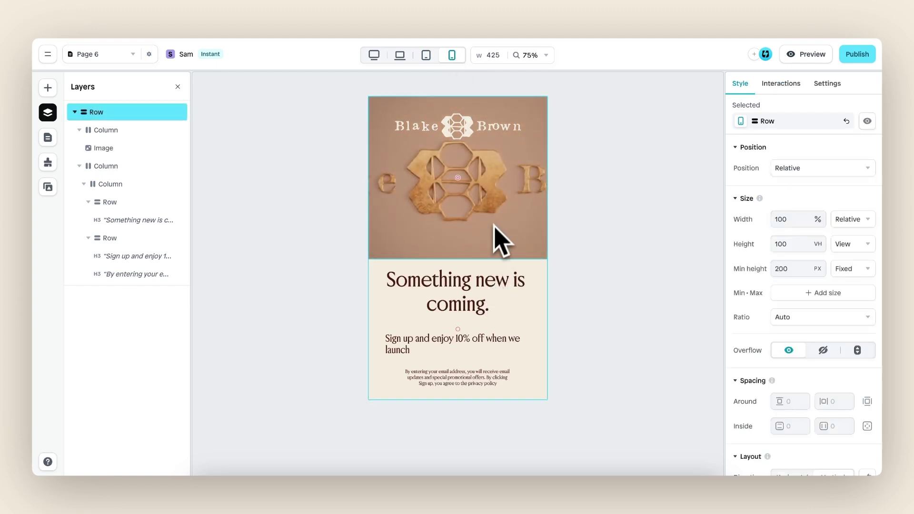
double_click(486, 297)
left_click(485, 304)
left_click(494, 299)
scroll(762, 328, "down", 5)
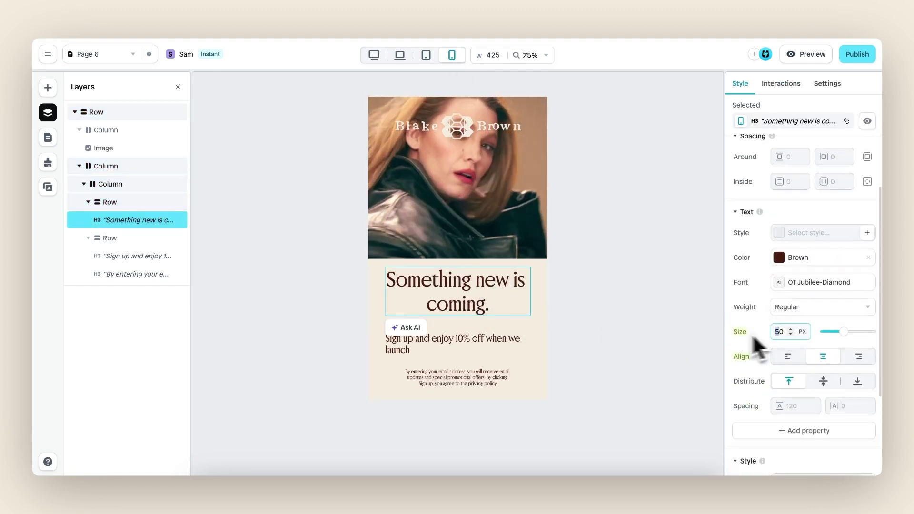
type("4")
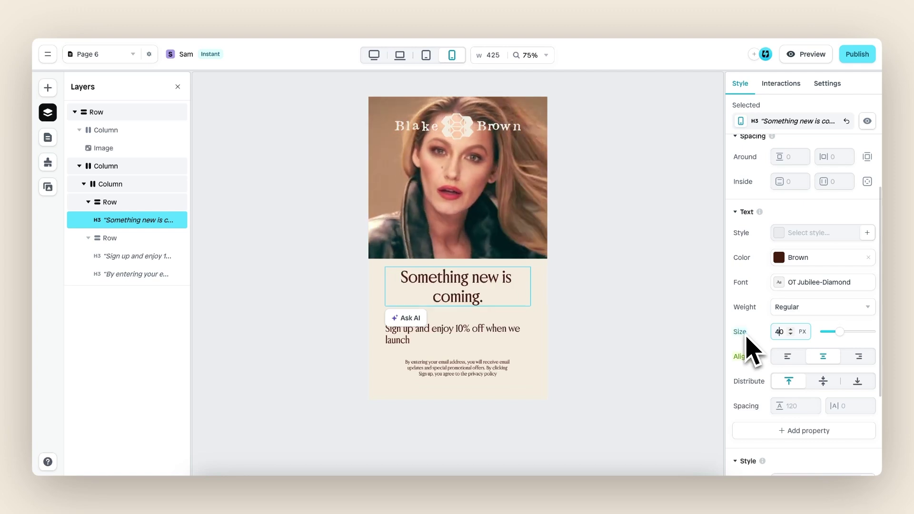
- Center the text of the mobile sign-up heading and reduce its font size until it fits on one line
left_click(500, 337)
left_click(495, 340)
scroll(831, 371, "down", 5)
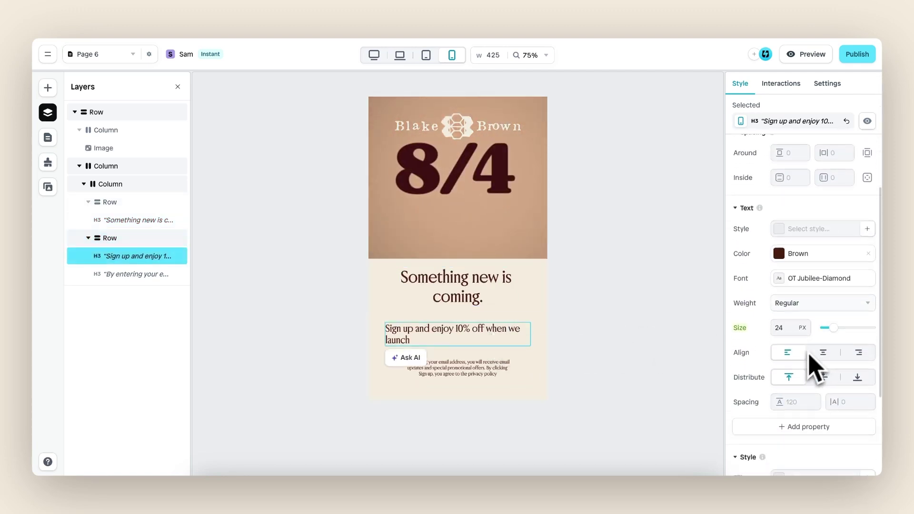
left_click(822, 341)
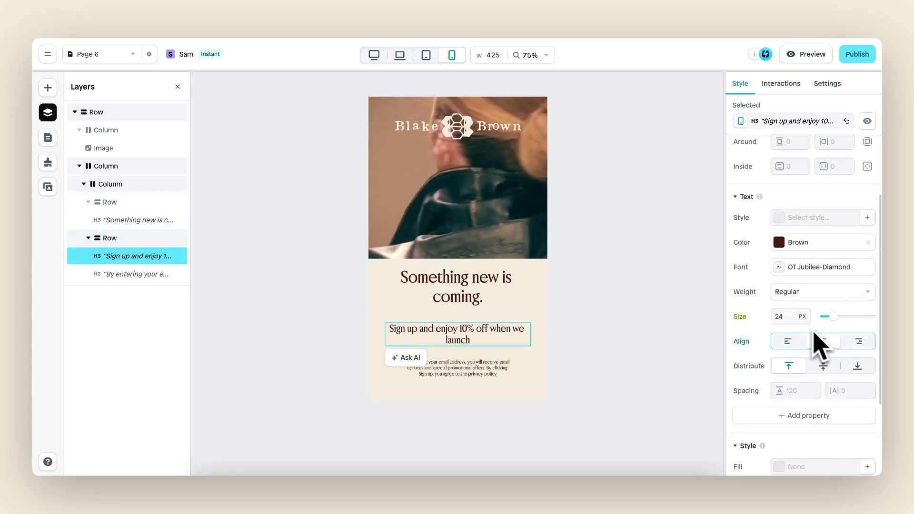
left_click(790, 319)
left_click(790, 319)
left_click(790, 319)
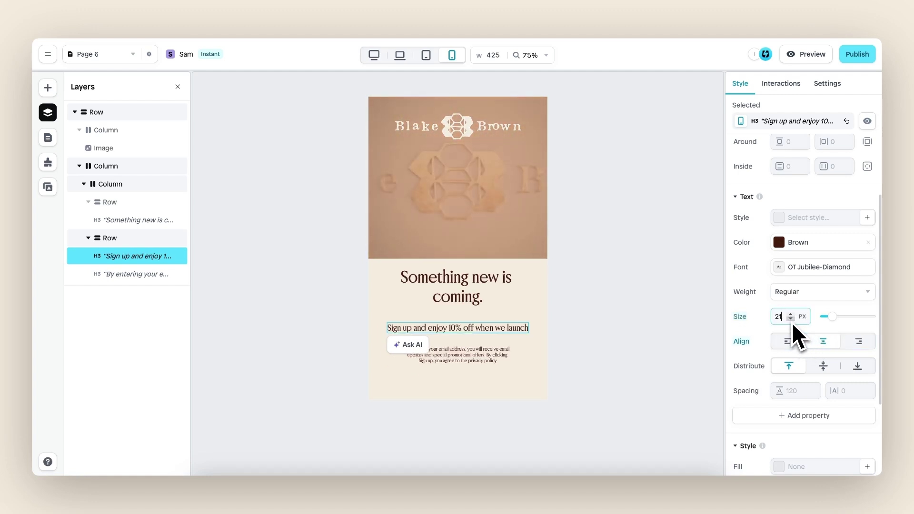
- Preview the page at mobile, tablet, laptop and desktop widths, try resizing the desktop preview, and return to the editor
left_click(493, 360)
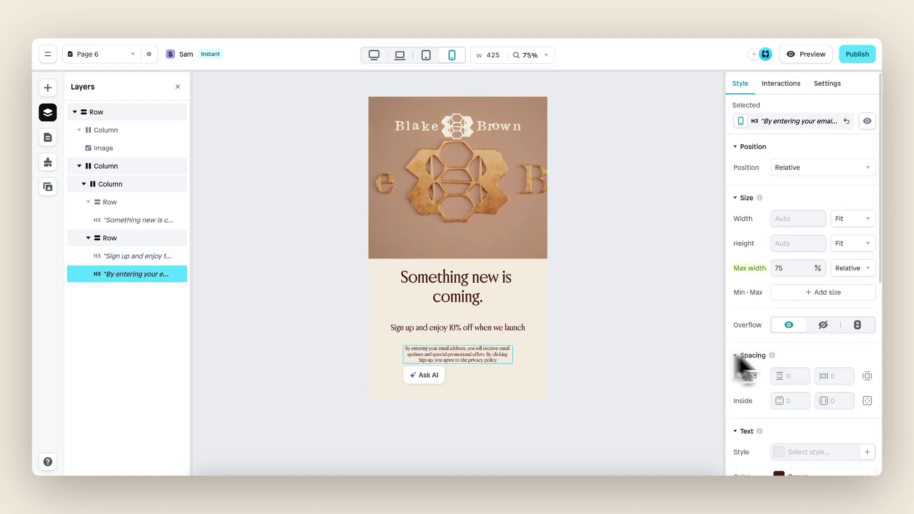
left_click(529, 345)
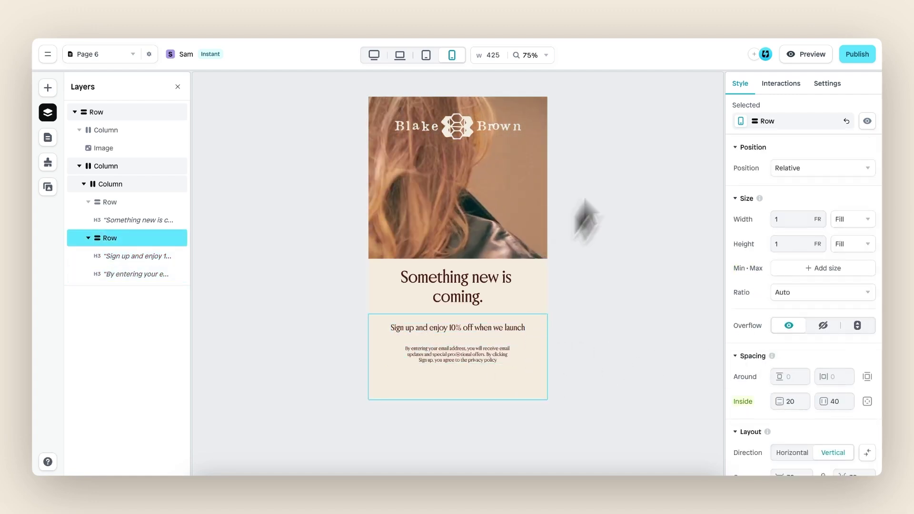
left_click(820, 53)
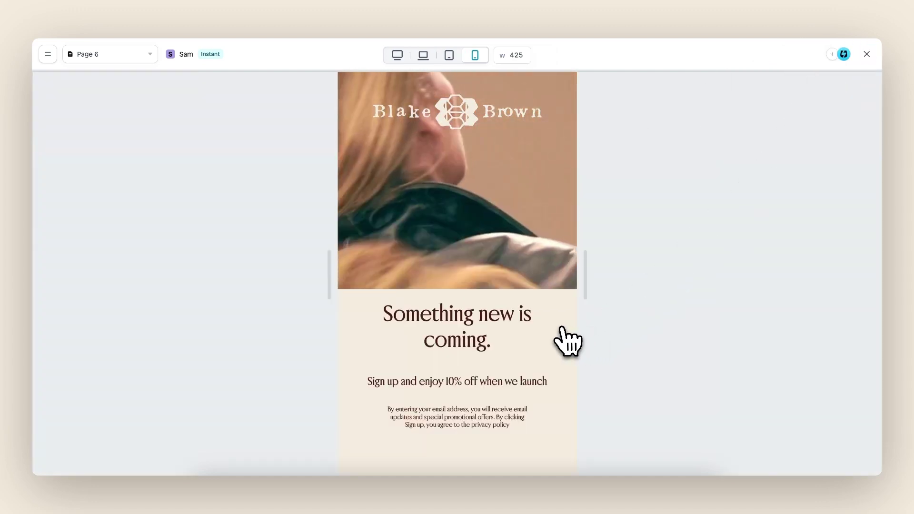
left_click(449, 56)
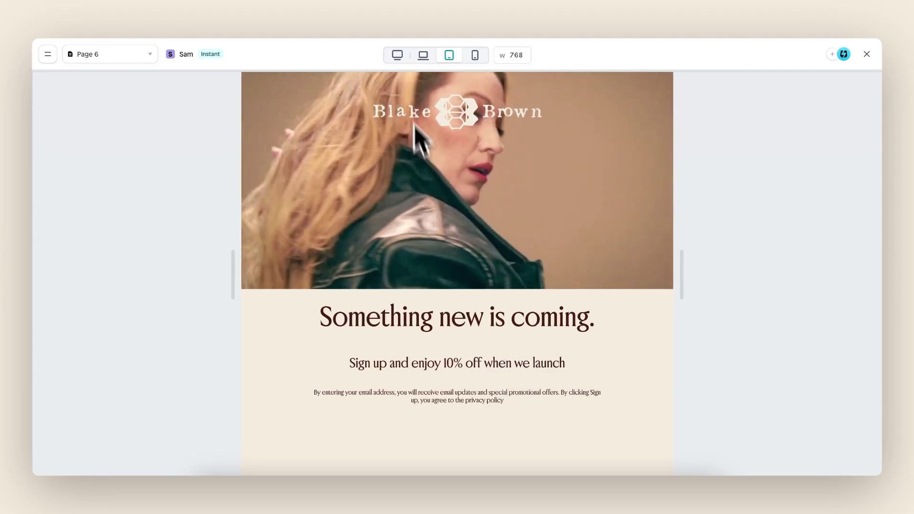
left_click(421, 55)
left_click(423, 55)
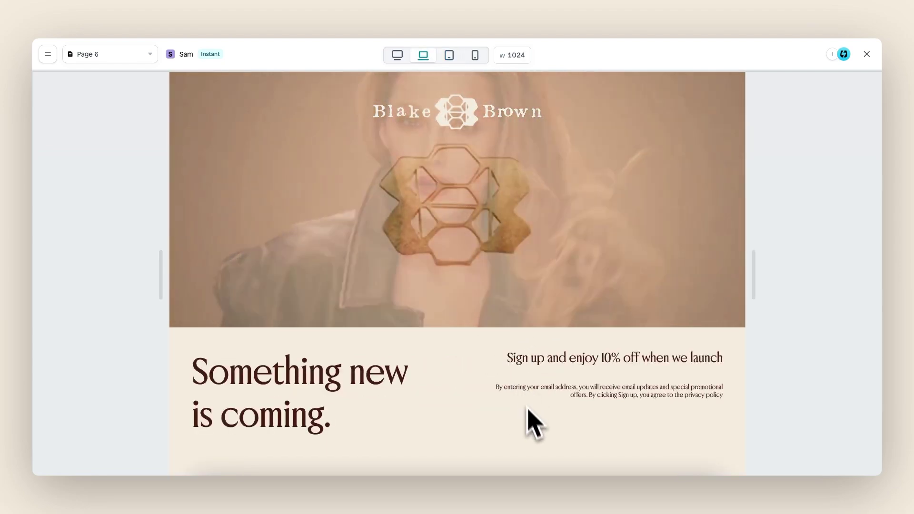
left_click(396, 55)
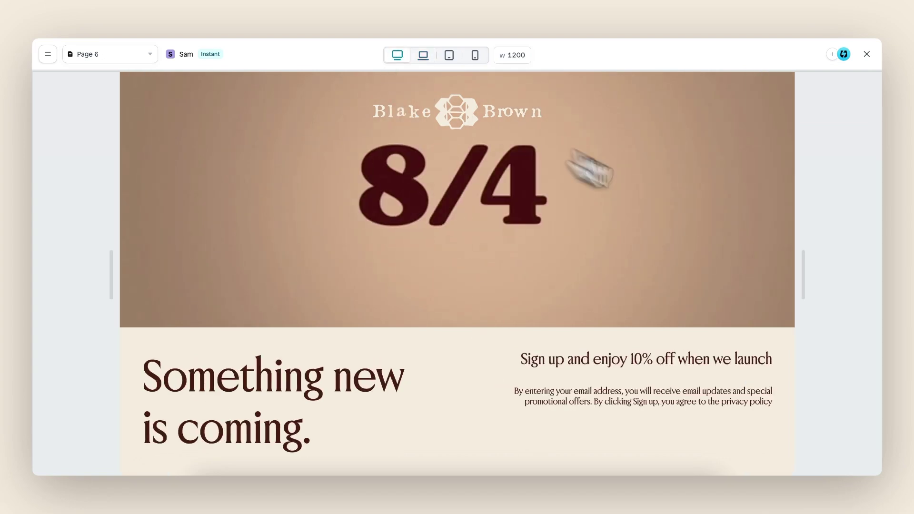
left_click_drag(793, 263, 828, 282)
left_click(866, 54)
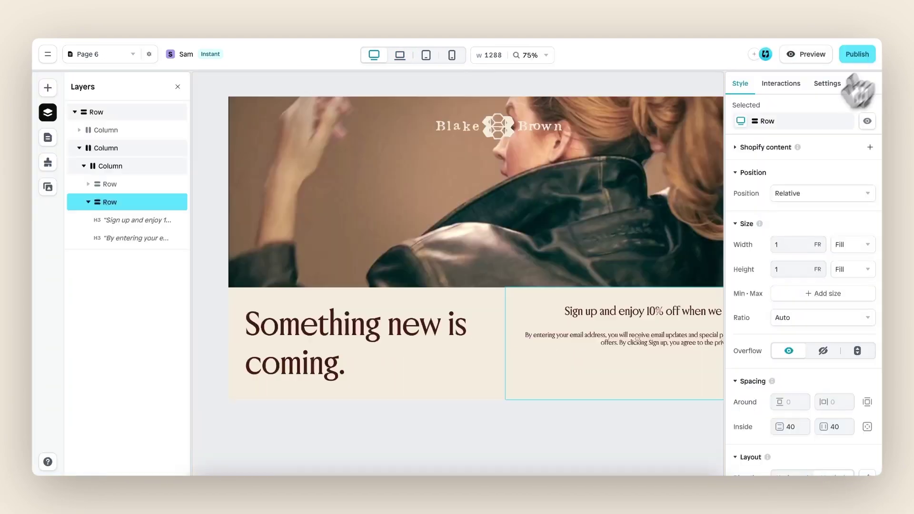
- Insert a sign-up form embed between the "Sign up and enjoy 10% off when we launch" heading and the consent notice
left_click(48, 88)
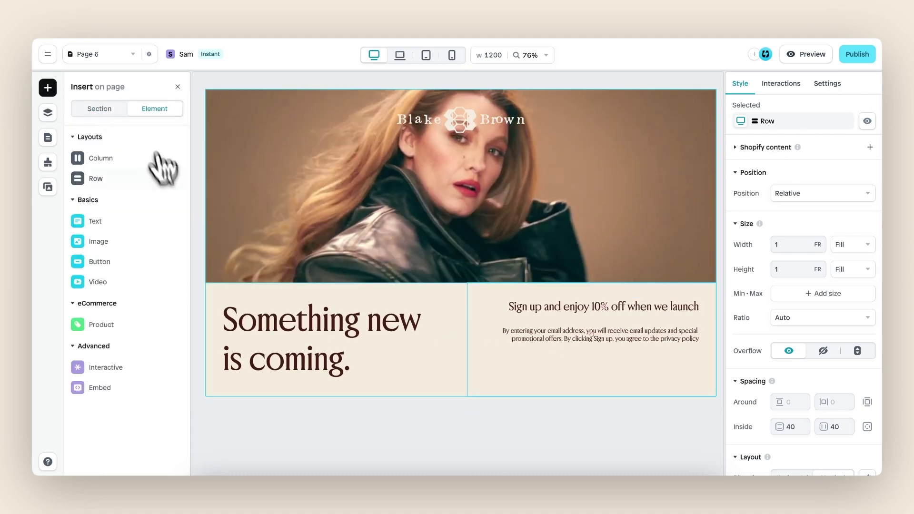
mouse_move(157, 248)
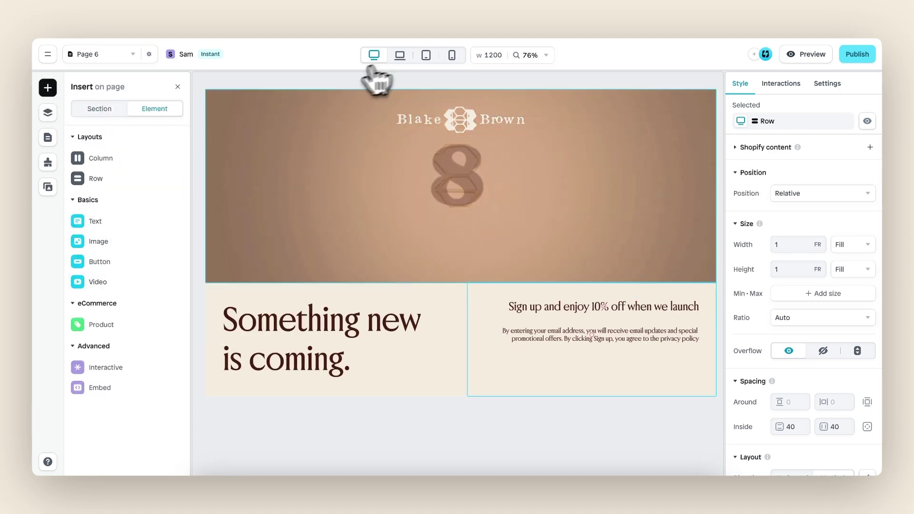
mouse_move(127, 383)
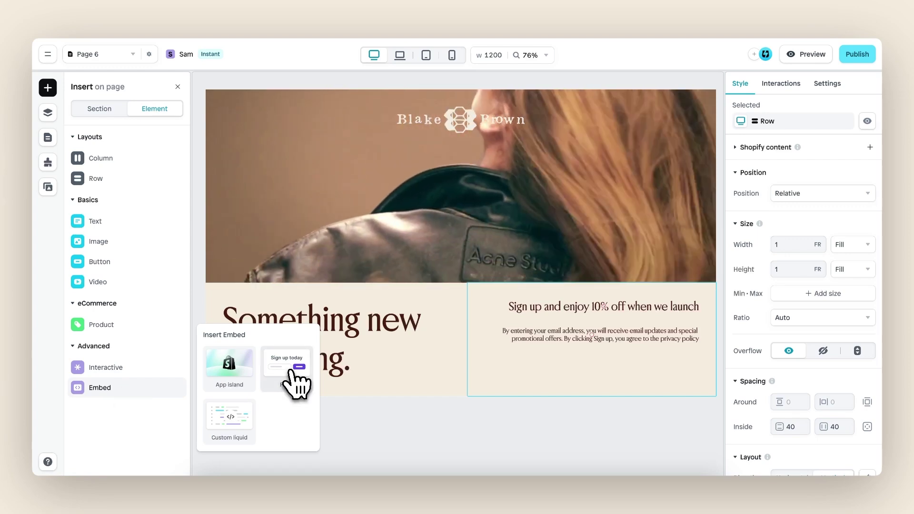
left_click_drag(296, 383, 594, 316)
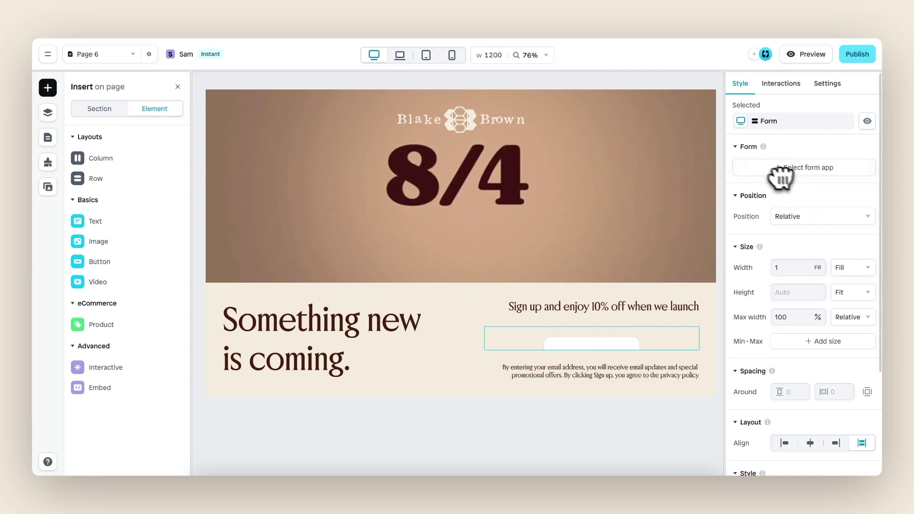
- Review the form apps available for the new form, close the list without connecting one, and deselect the form
left_click(817, 170)
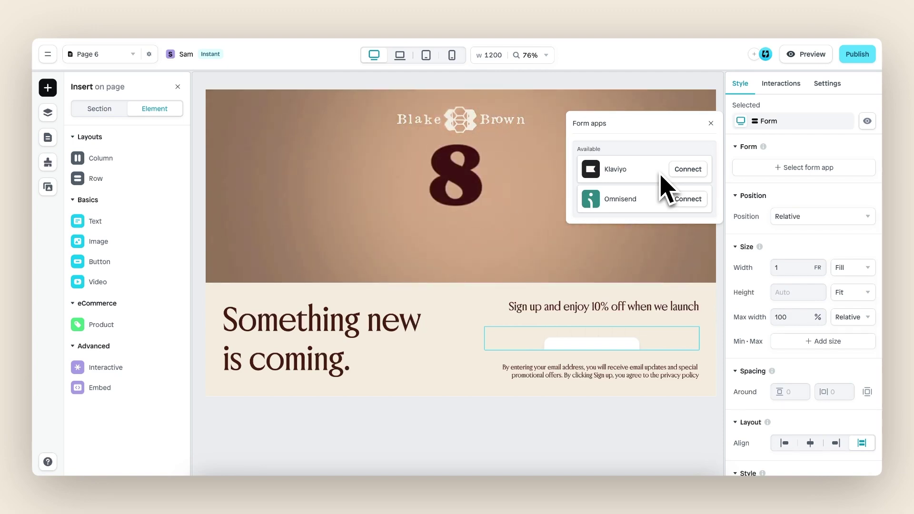
left_click(710, 124)
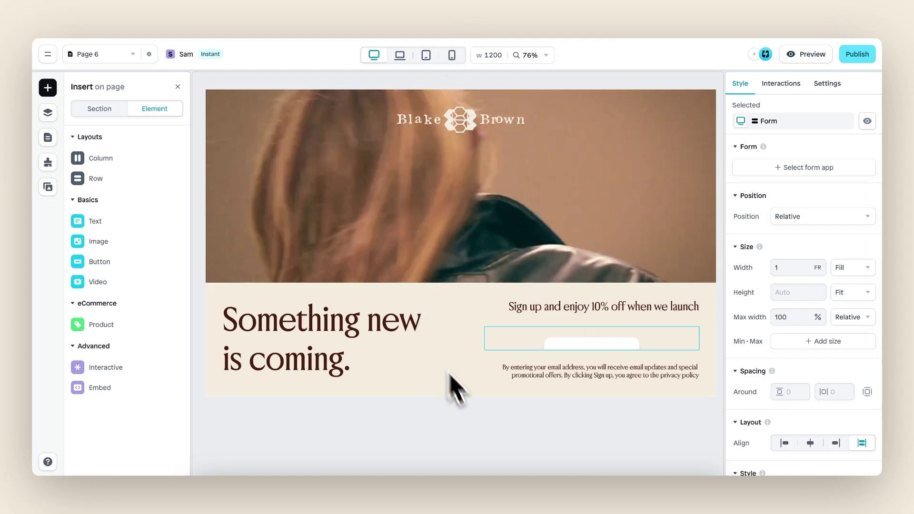
left_click(486, 422)
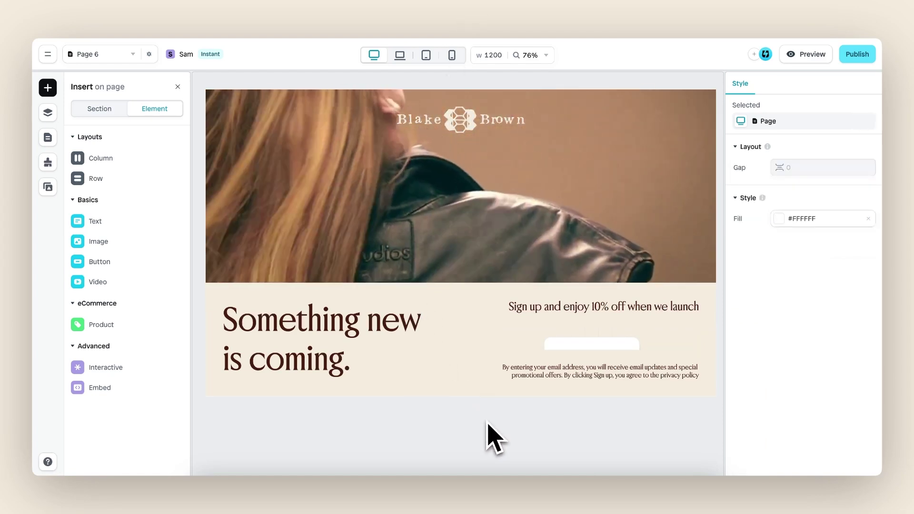